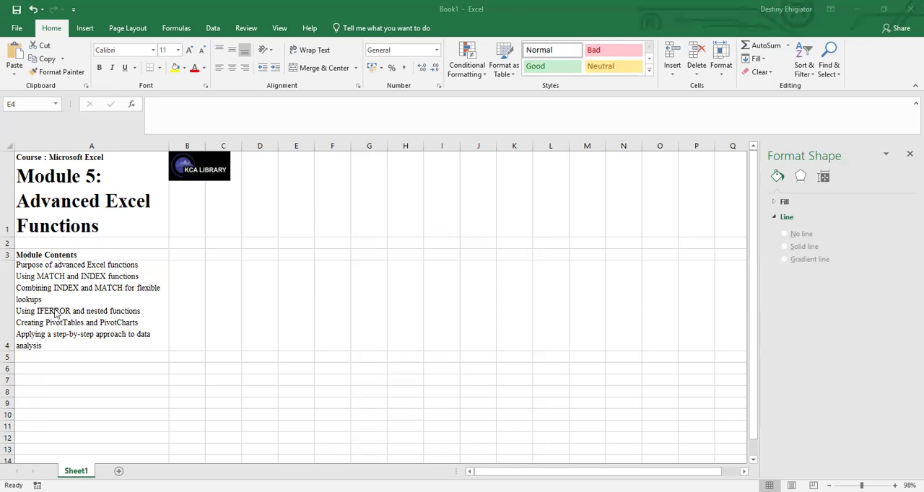
Enter the text A() in cell A6, below the module contents.
{"action": "left_click", "coordinate": [30, 369]}
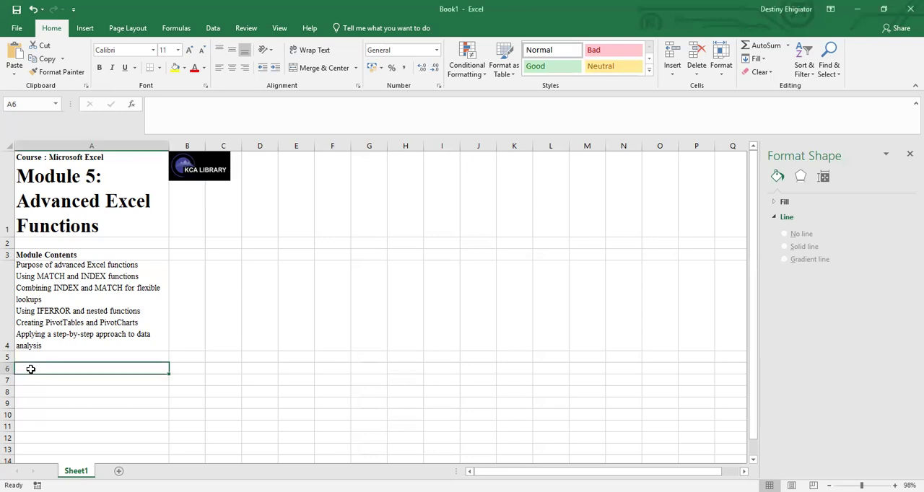
{"action": "type", "text": "A()"}
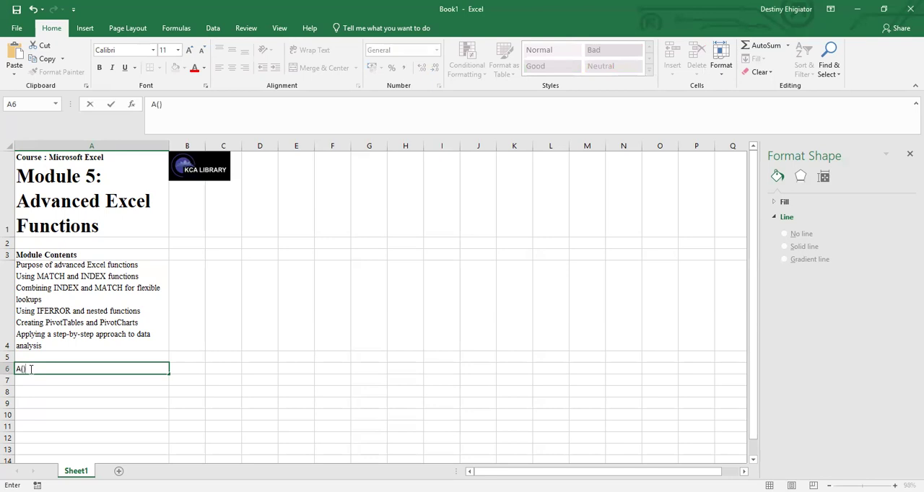
{"action": "key", "text": "ctrl+Return"}
{"action": "type", "text": "N"}
{"action": "key", "text": "BackSpace"}
{"action": "type", "text": "A()"}
{"action": "key", "text": "BackSpace"}
{"action": "key", "text": "BackSpace"}
{"action": "type", "text": "()"}
{"action": "left_click", "coordinate": [29, 369]}
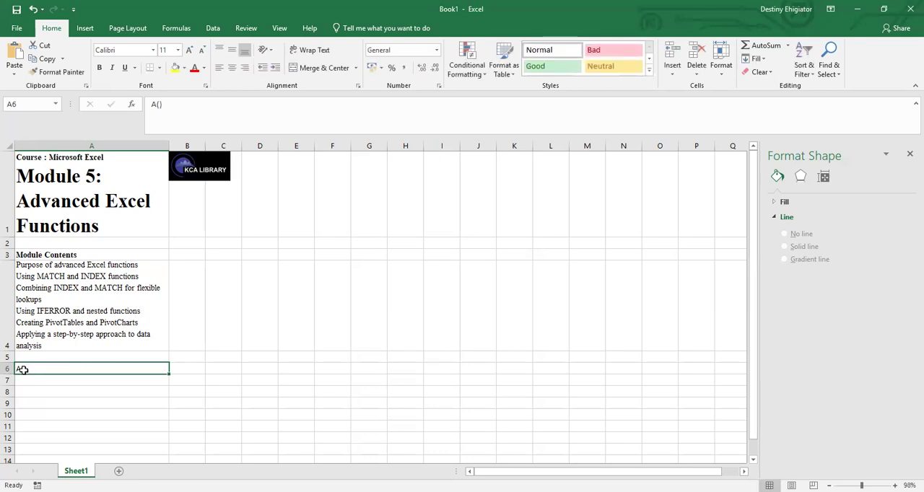
Change the heading in cell A6 to A(names).
{"action": "double_click", "coordinate": [40, 369]}
{"action": "key", "text": "BackSpace"}
{"action": "type", "text": "names_"}
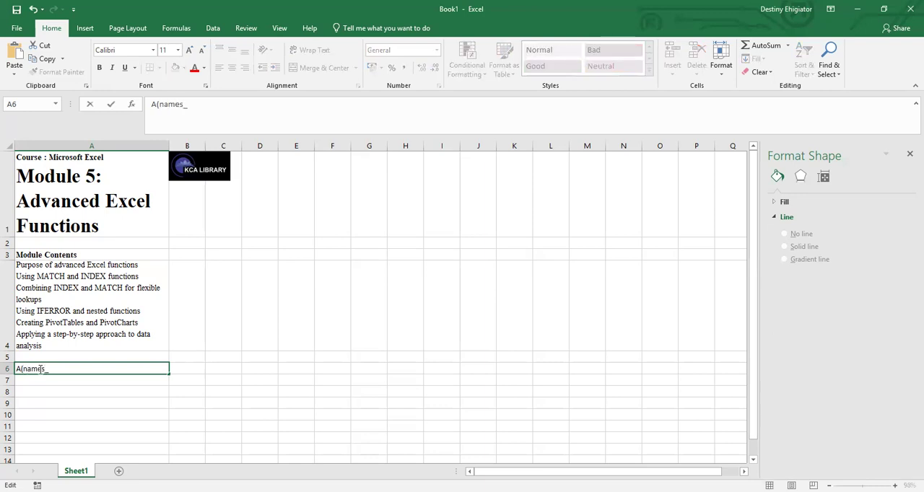
{"action": "key", "text": "BackSpace"}
{"action": "type", "text": ")"}
Enter the first two sample first names under the heading, in cells A7 and A8.
{"action": "left_click", "coordinate": [46, 381]}
{"action": "type", "text": "Joj"}
{"action": "key", "text": "BackSpace"}
{"action": "type", "text": "hn"}
{"action": "left_click", "coordinate": [43, 389]}
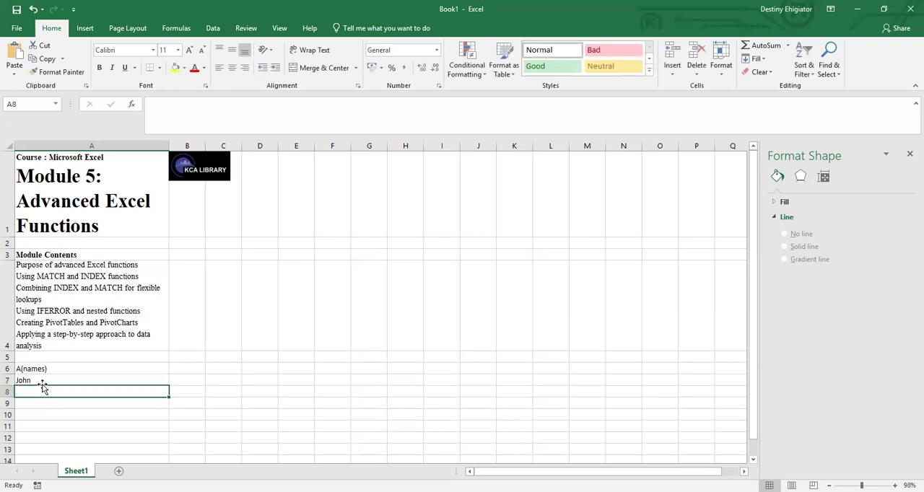
{"action": "type", "text": "Mary"}
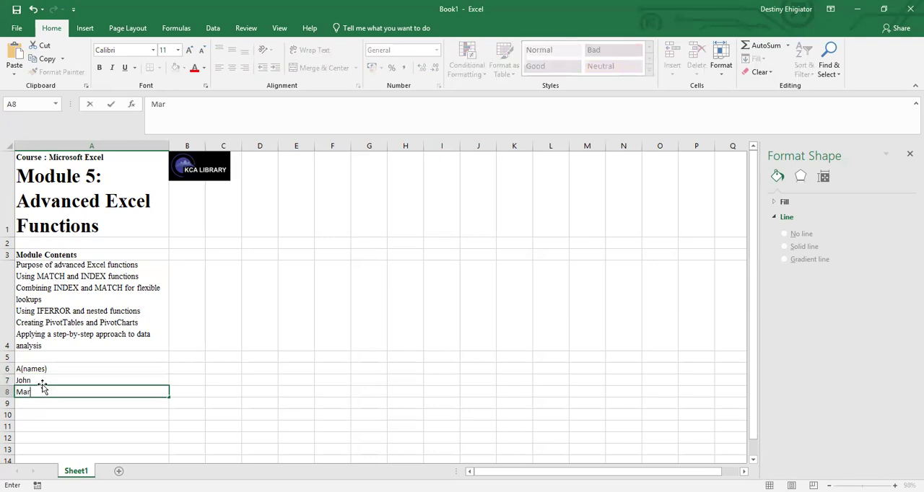
{"action": "left_click", "coordinate": [33, 399]}
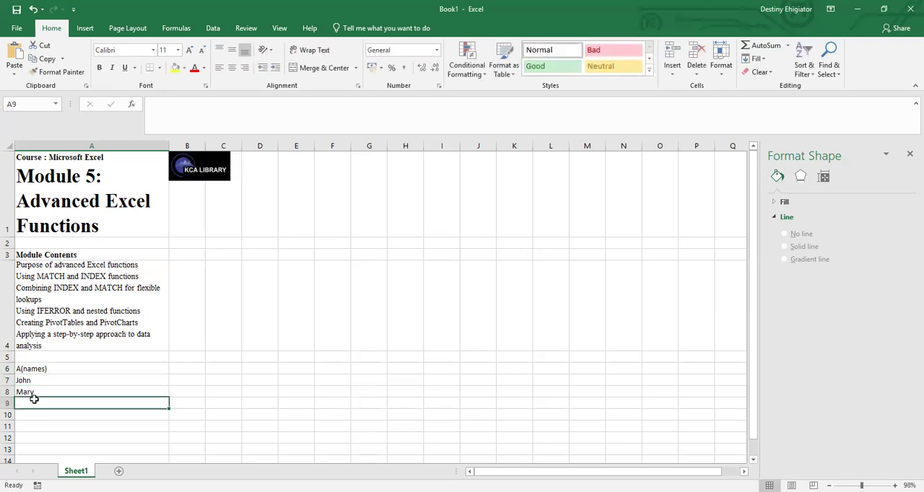
Complete the name list with two more sample first names in cells A9 and A10.
{"action": "type", "text": "Pu"}
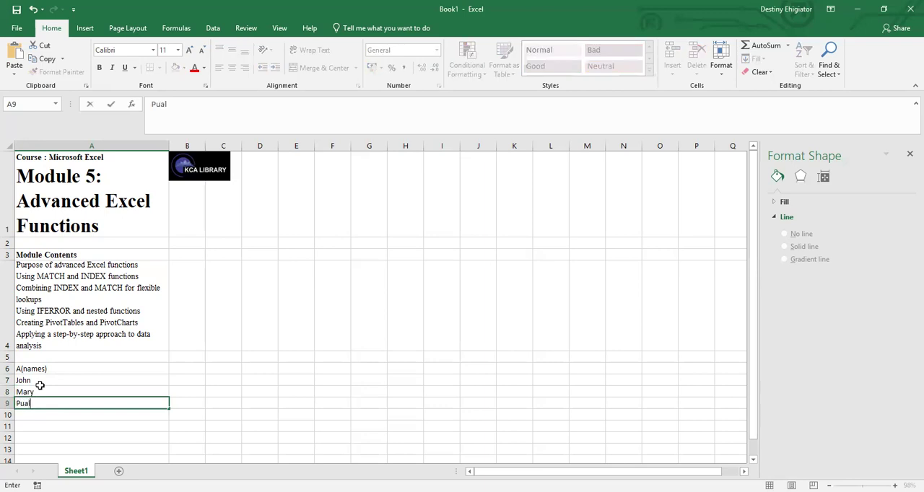
{"action": "key", "text": "BackSpace"}
{"action": "type", "text": "aul"}
{"action": "left_click", "coordinate": [33, 414]}
{"action": "type", "text": "Es"}
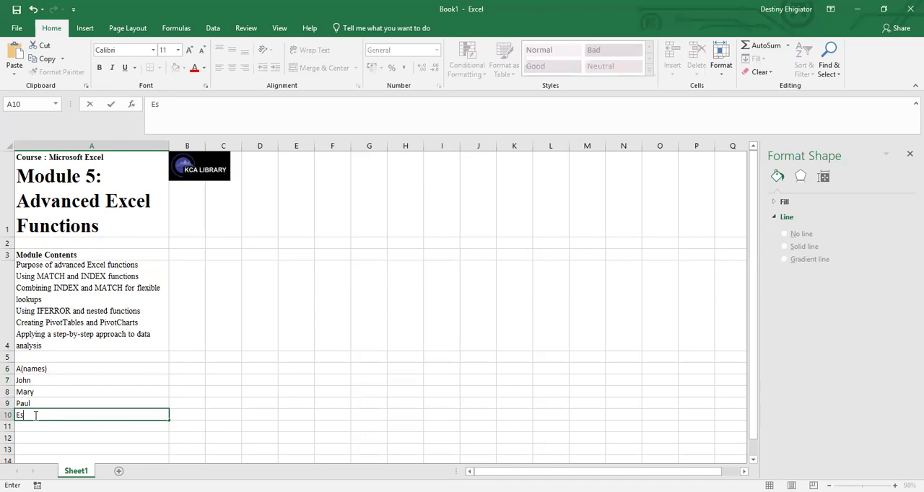
{"action": "type", "text": "r"}
{"action": "key", "text": "BackSpace"}
{"action": "type", "text": "thee"}
{"action": "key", "text": "BackSpace"}
Begin a formula with the MATCH function in cell B10.
{"action": "left_click", "coordinate": [183, 413]}
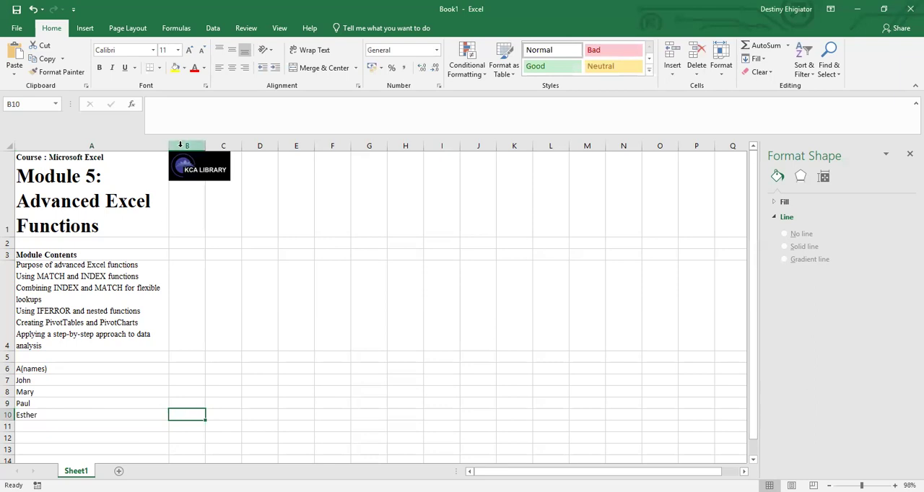
{"action": "left_click", "coordinate": [160, 101]}
{"action": "type", "text": "MATCH"}
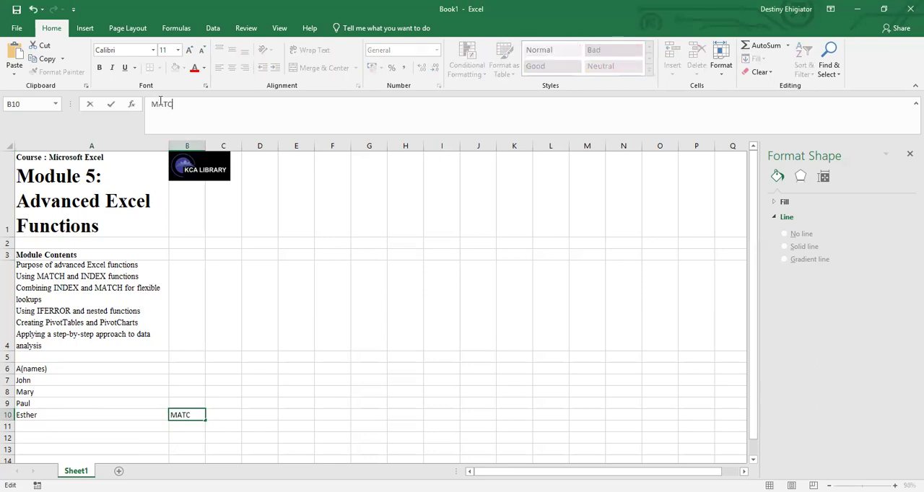
{"action": "key", "text": "BackSpace"}
{"action": "key", "text": "BackSpace"}
{"action": "key", "text": "BackSpace"}
{"action": "key", "text": "BackSpace"}
{"action": "key", "text": "BackSpace"}
{"action": "type", "text": "="}
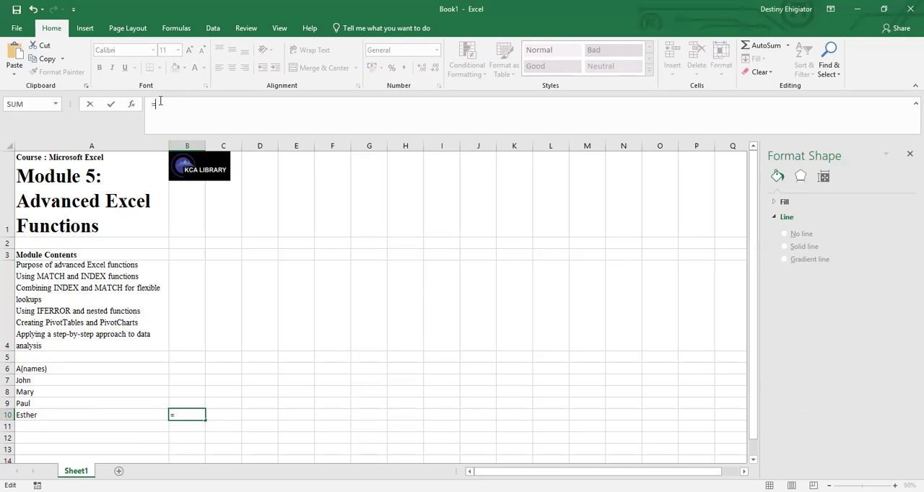
{"action": "type", "text": "M"}
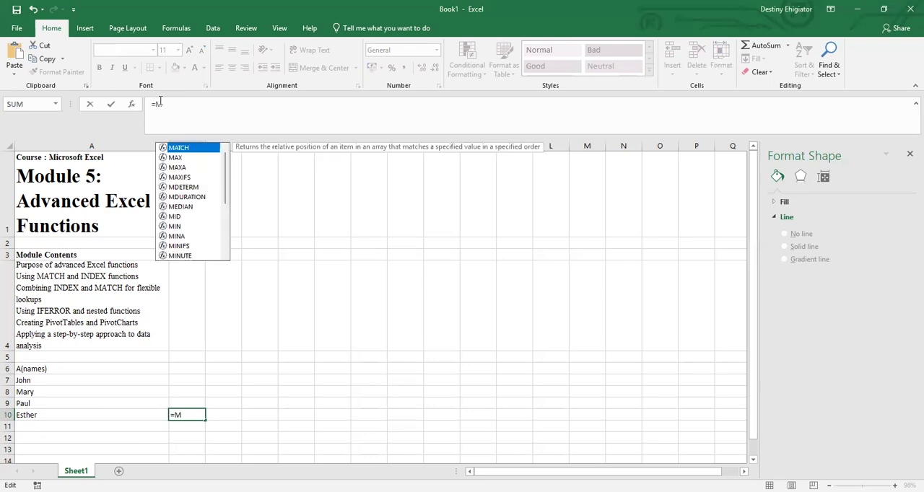
{"action": "type", "text": "AT"}
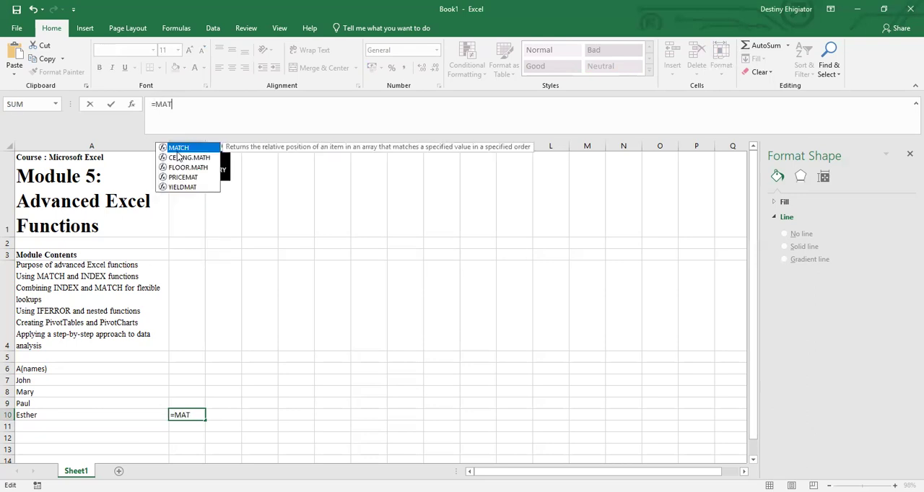
{"action": "double_click", "coordinate": [176, 149]}
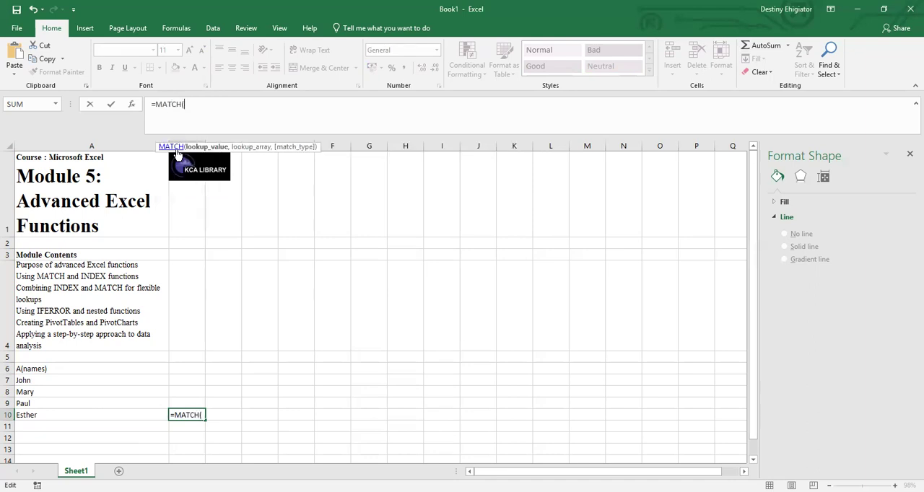
{"action": "type", "text": "\"p"}
{"action": "key", "text": "BackSpace"}
{"action": "left_click", "coordinate": [31, 404]}
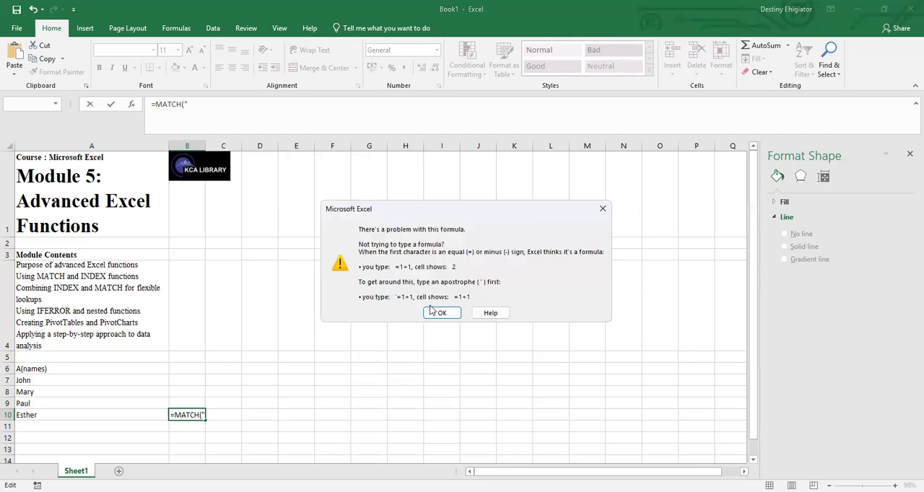
{"action": "left_click", "coordinate": [437, 313]}
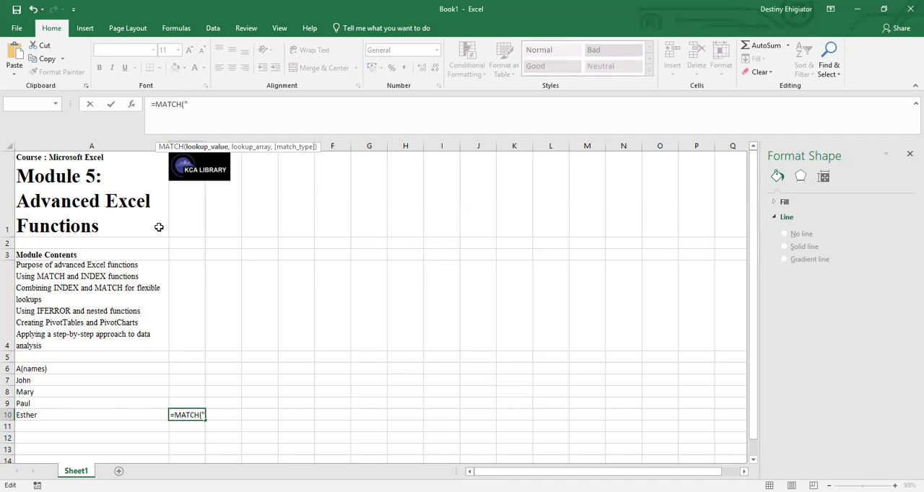
{"action": "left_click", "coordinate": [36, 405]}
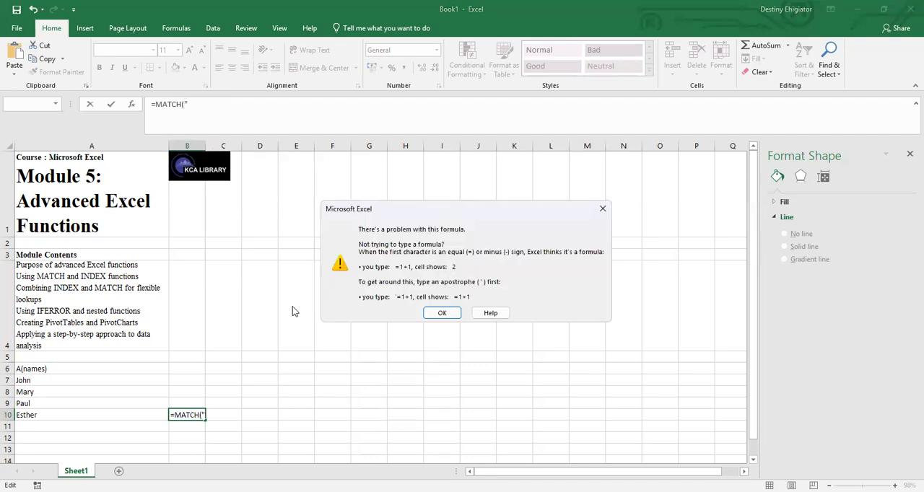
{"action": "left_click", "coordinate": [440, 311]}
{"action": "left_click", "coordinate": [437, 299]}
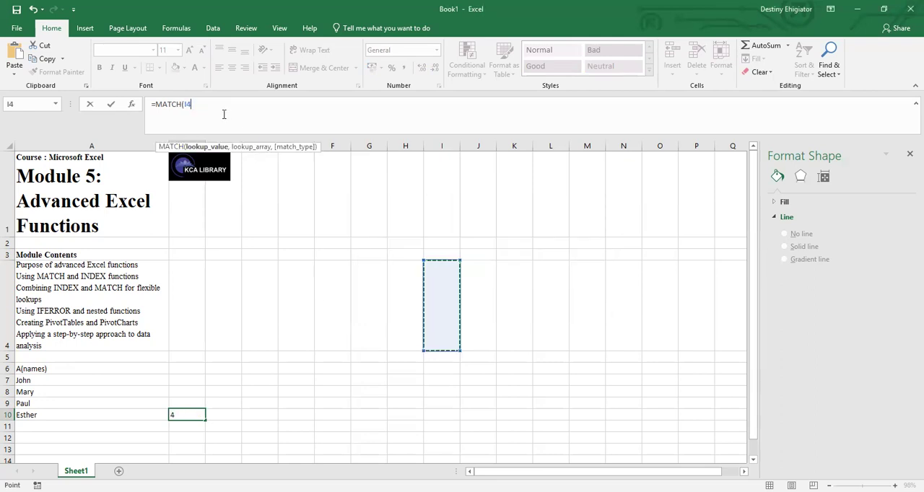
{"action": "key", "text": "Return"}
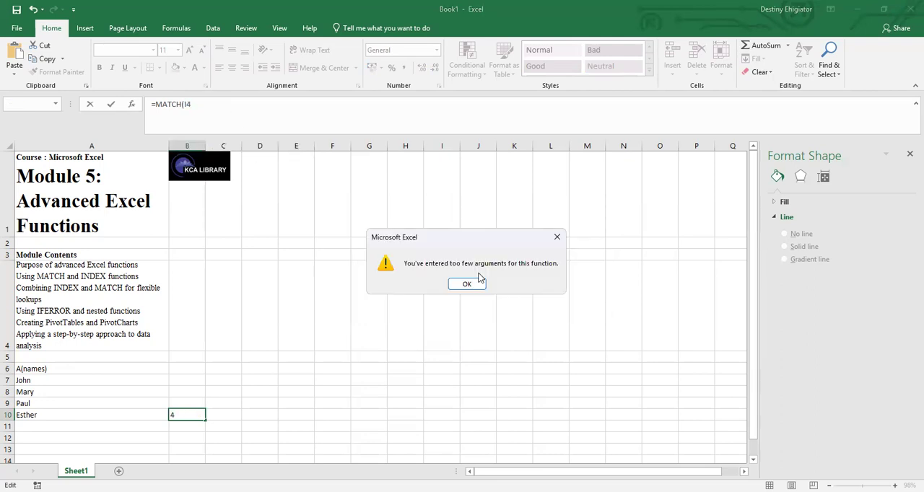
{"action": "key", "text": "Return"}
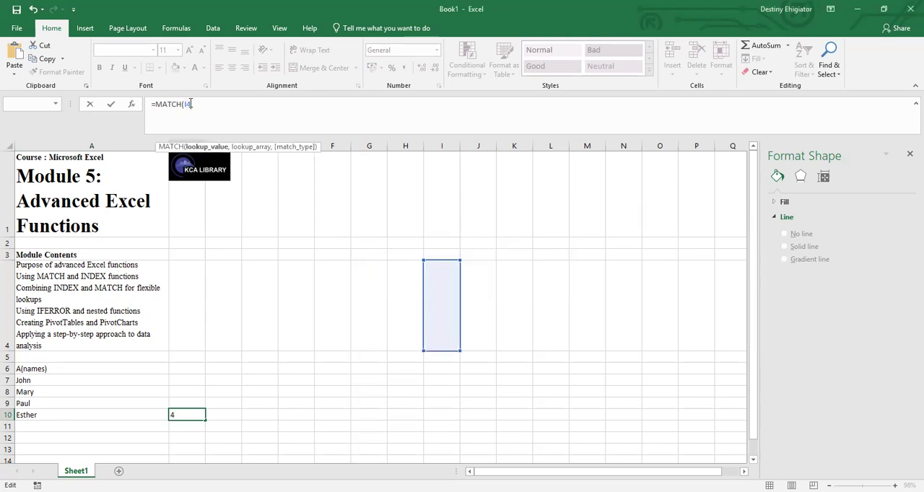
{"action": "key", "text": "BackSpace"}
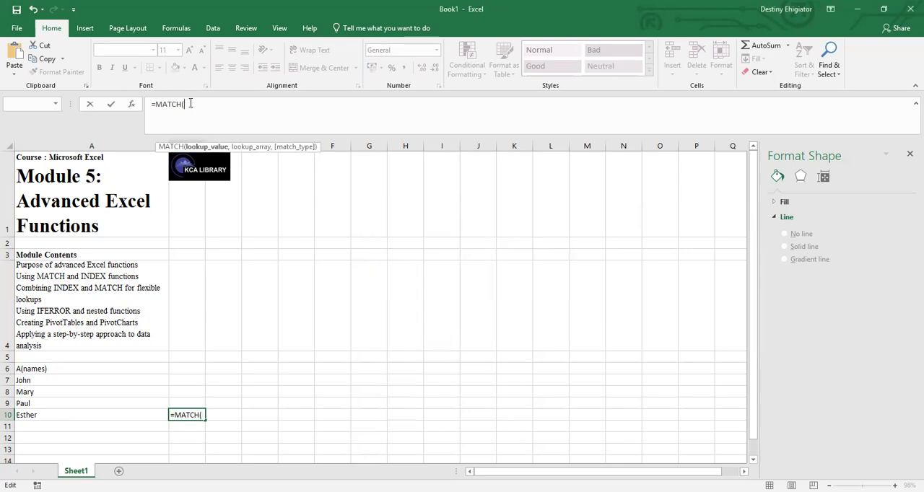
Supply the first name from cell A9, in quotation marks, as the MATCH lookup value, followed by a comma.
{"action": "key", "text": "BackSpace"}
{"action": "type", "text": "\"p"}
{"action": "key", "text": "BackSpace"}
{"action": "type", "text": "{"}
{"action": "type", "text": "aul"}
{"action": "type", "text": "\""}
{"action": "key", "text": "BackSpace"}
{"action": "type", "text": "\","}
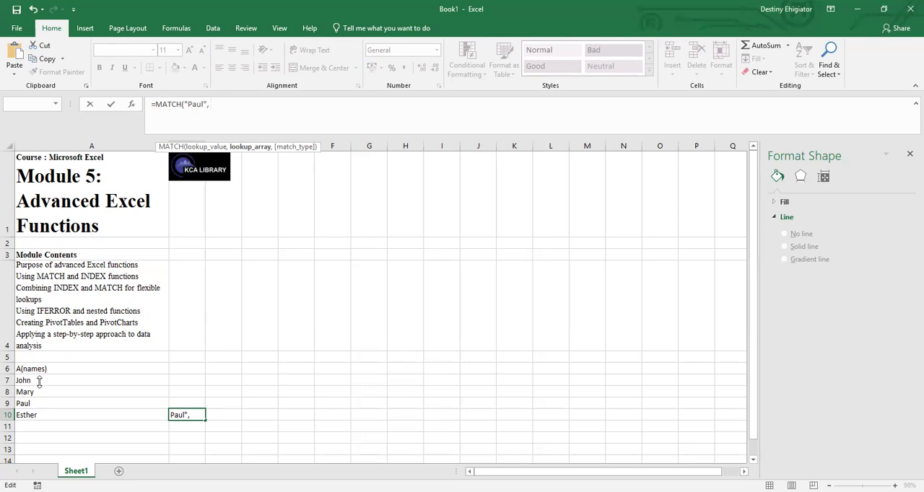
{"action": "left_click", "coordinate": [36, 405]}
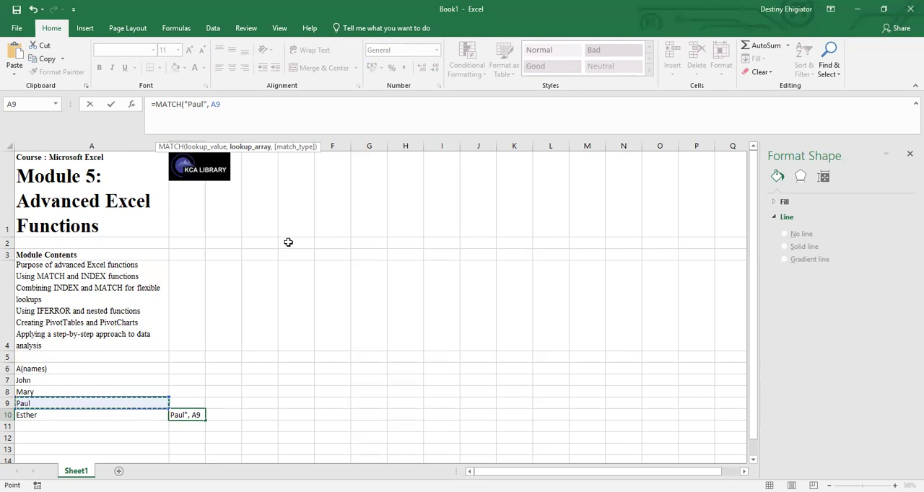
{"action": "key", "text": "BackSpace"}
{"action": "key", "text": "BackSpace"}
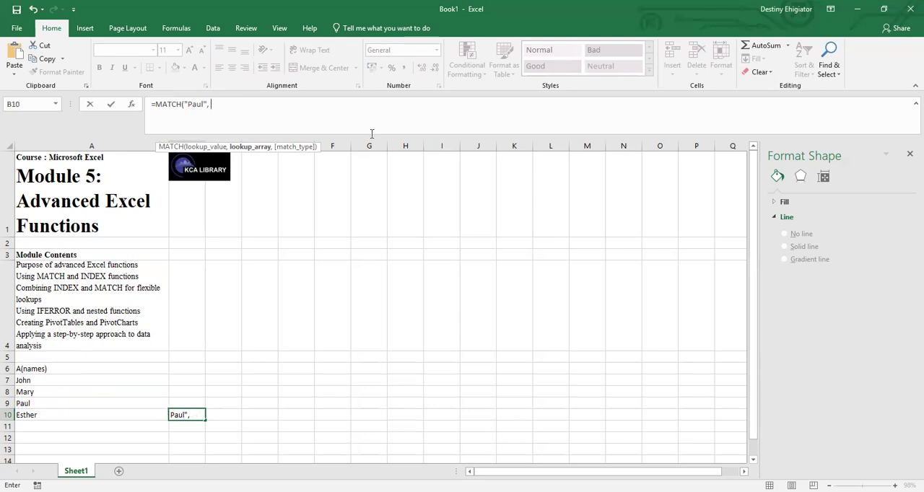
Complete the MATCH formula with lookup array A7:A10 and match type 0 for an exact match.
{"action": "left_click", "coordinate": [44, 380]}
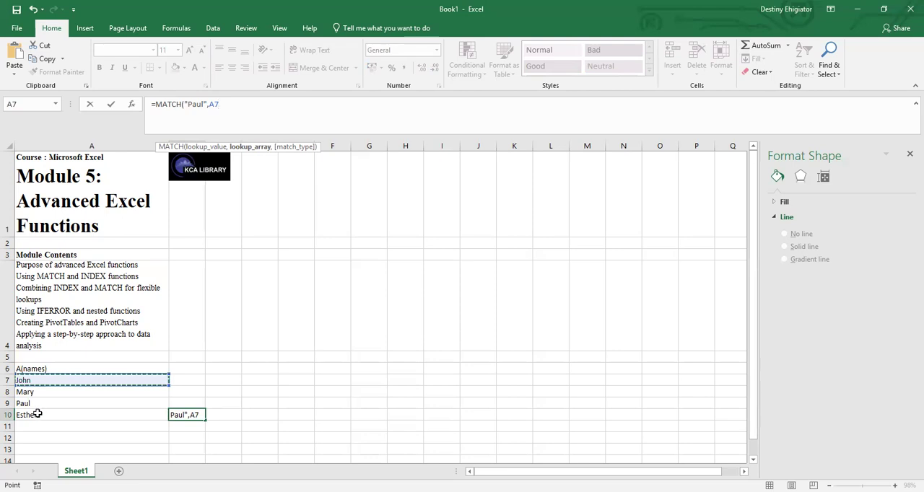
{"action": "key", "text": "F8"}
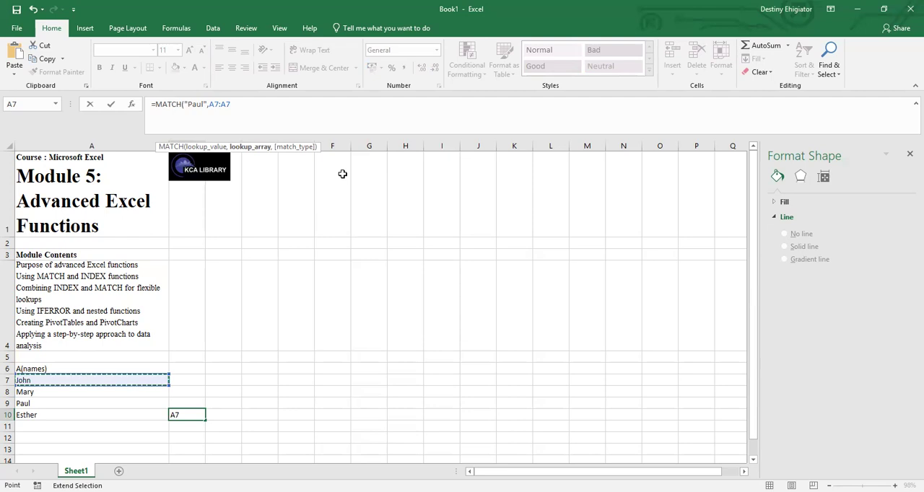
{"action": "left_click", "coordinate": [62, 415]}
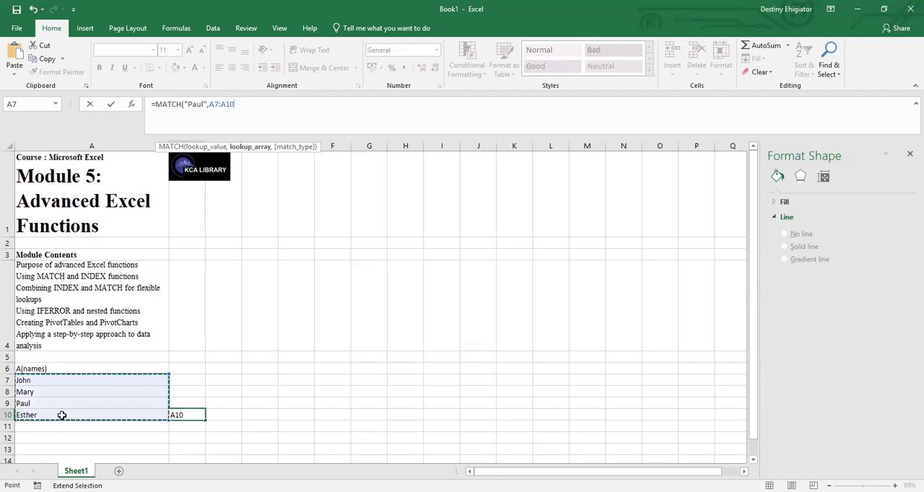
{"action": "type", "text": ","}
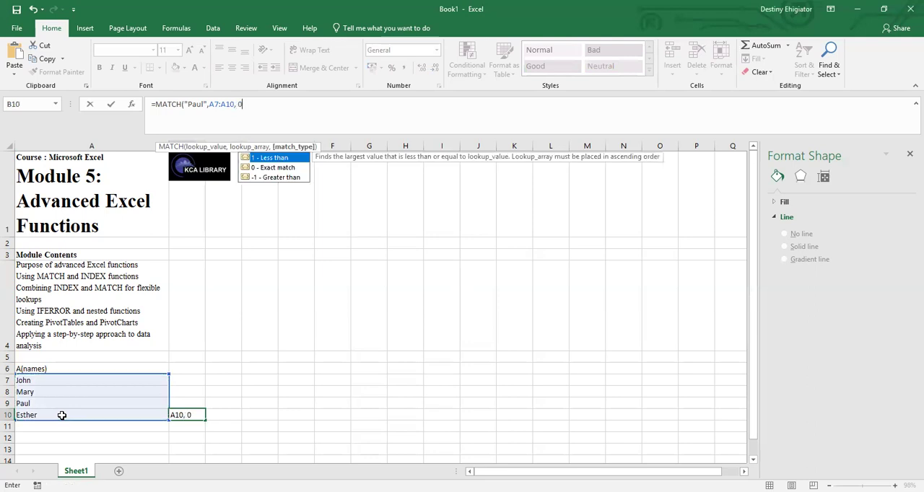
{"action": "type", "text": " 0"}
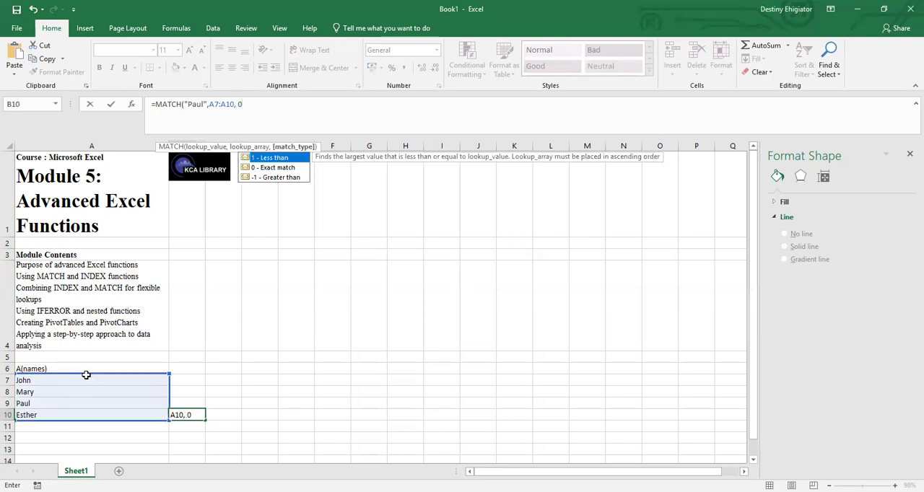
{"action": "key", "text": "Return"}
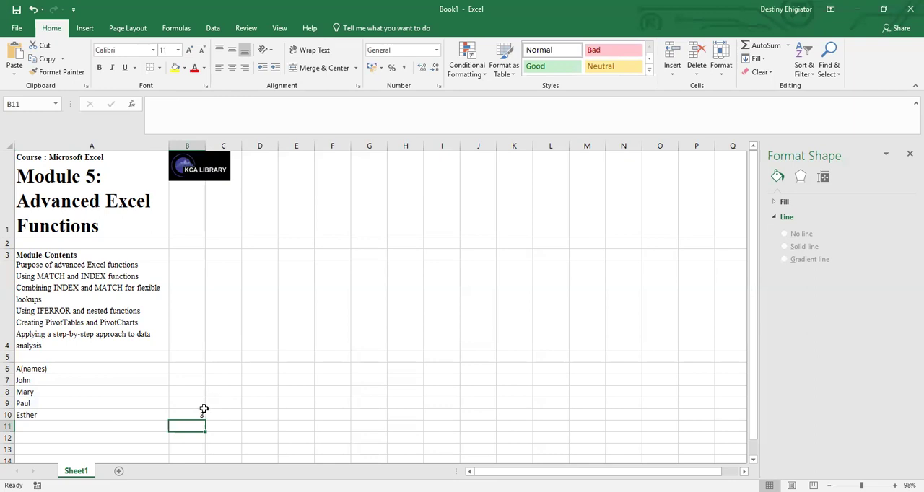
Check the MATCH result and formula in cell B10 against the name in cell A9.
{"action": "left_click", "coordinate": [67, 401]}
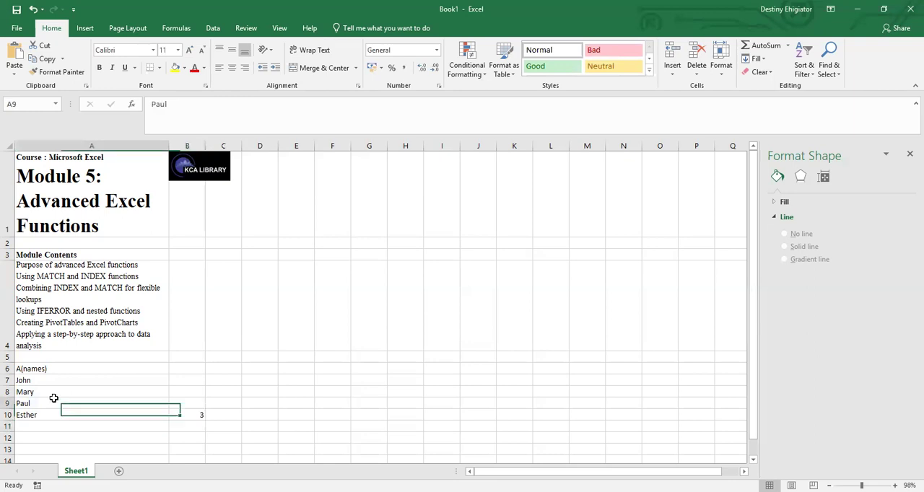
{"action": "left_click", "coordinate": [196, 413]}
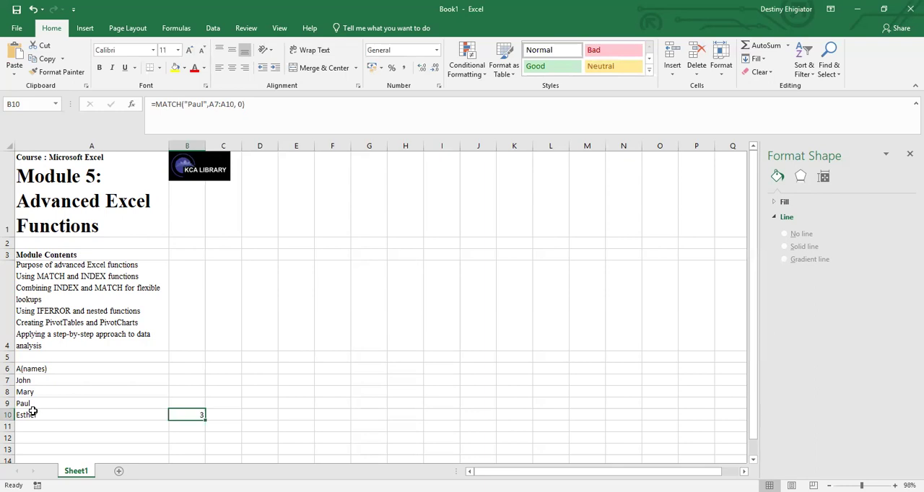
{"action": "left_click", "coordinate": [173, 105]}
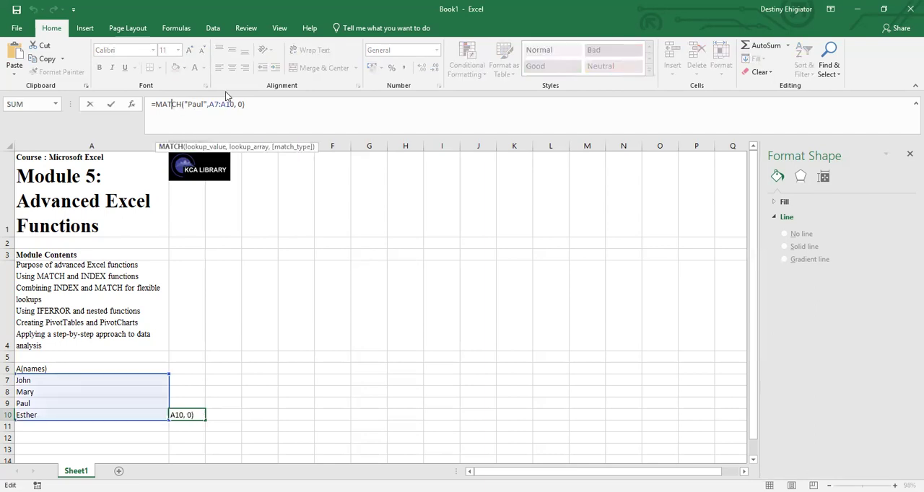
{"action": "left_click", "coordinate": [209, 417]}
{"action": "left_click", "coordinate": [219, 373]}
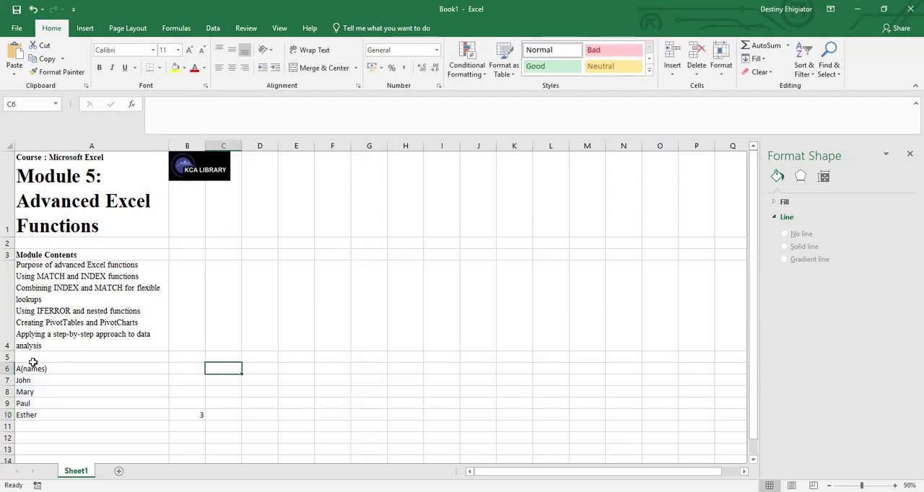
Change the lookup value of the MATCH formula in cell B10 to the name in cell A10.
{"action": "left_click", "coordinate": [199, 412]}
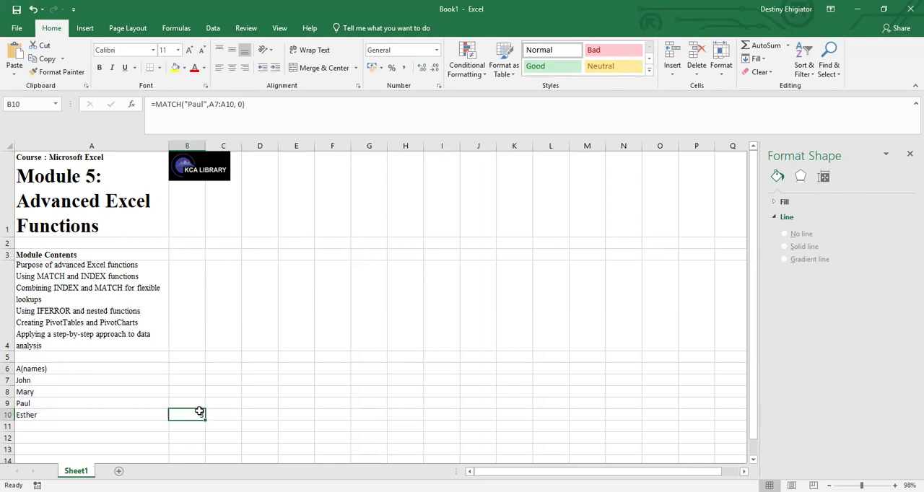
{"action": "left_click", "coordinate": [203, 103]}
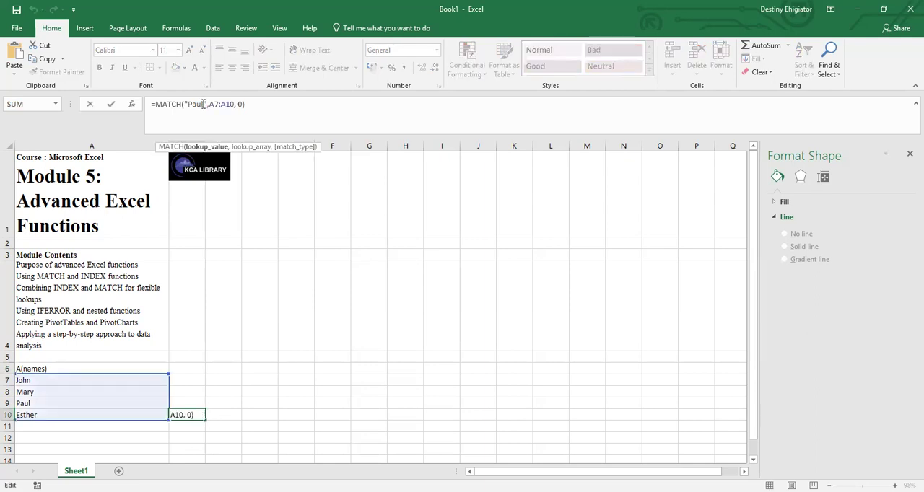
{"action": "key", "text": "BackSpace"}
{"action": "key", "text": "BackSpace"}
{"action": "key", "text": "BackSpace"}
{"action": "key", "text": "BackSpace"}
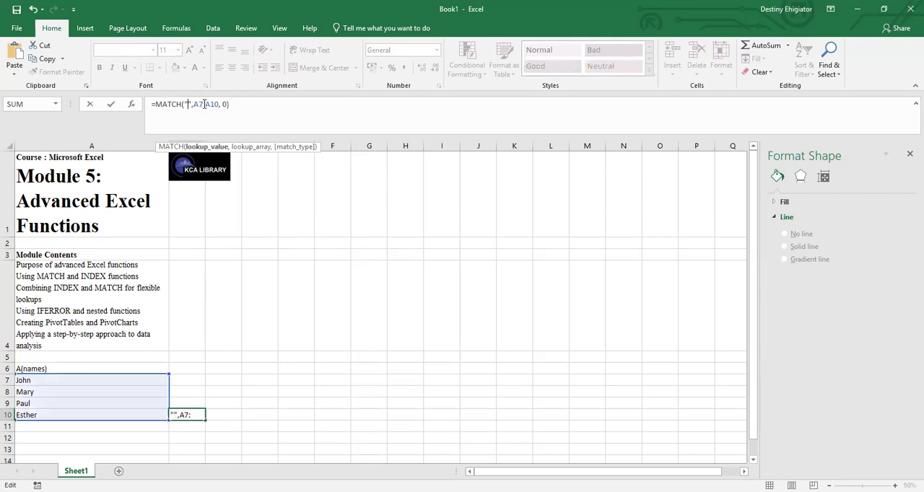
{"action": "type", "text": "Esthr"}
{"action": "left_click", "coordinate": [204, 104]}
{"action": "type", "text": "er"}
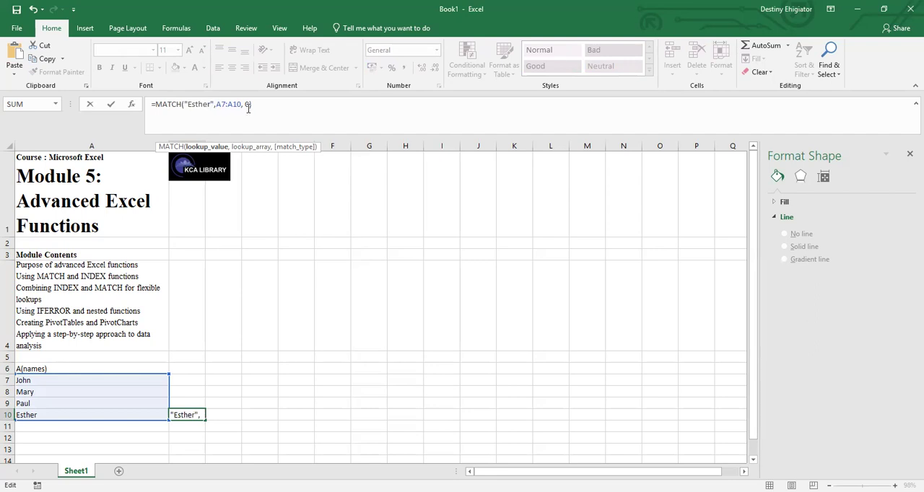
{"action": "key", "text": "Return"}
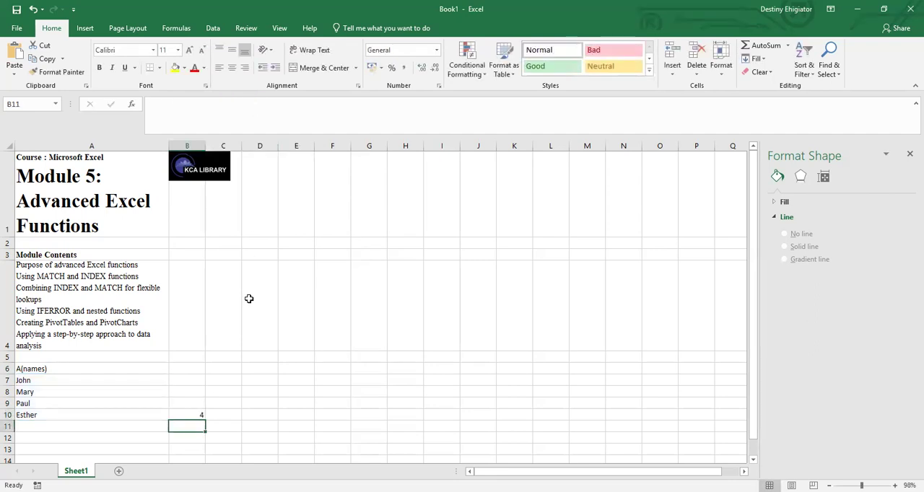
Replace the lookup value of the MATCH formula in cell B10 with the name from cell A8.
{"action": "left_click", "coordinate": [197, 414]}
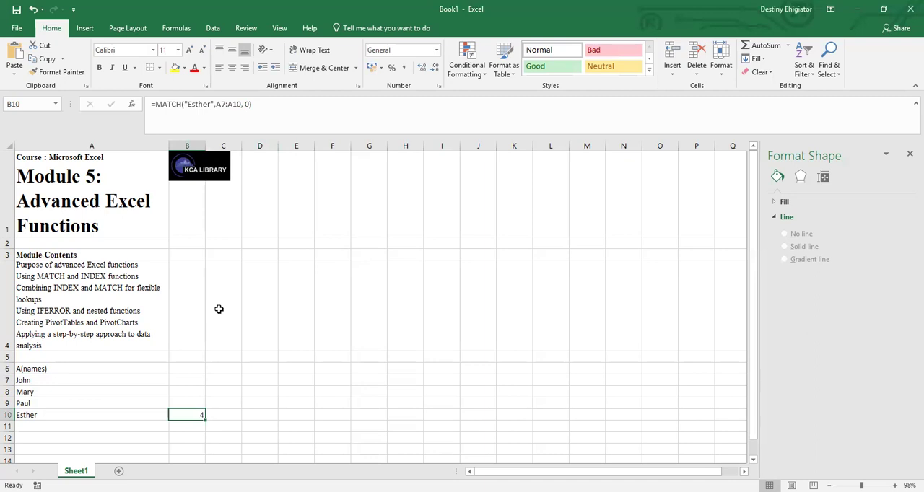
{"action": "left_click", "coordinate": [209, 104]}
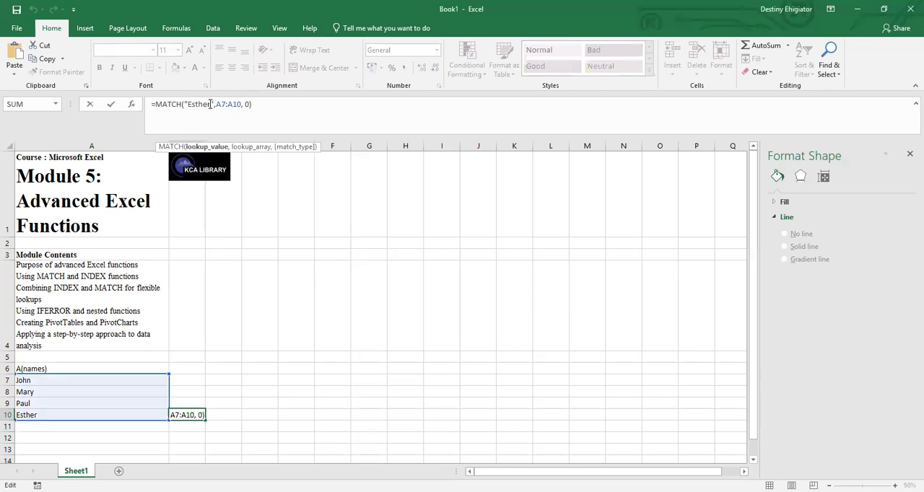
{"action": "key", "text": "BackSpace"}
{"action": "key", "text": "BackSpace"}
{"action": "key", "text": "BackSpace"}
{"action": "key", "text": "BackSpace"}
{"action": "key", "text": "BackSpace"}
{"action": "key", "text": "BackSpace"}
{"action": "type", "text": "Mary"}
{"action": "left_click", "coordinate": [263, 106]}
{"action": "key", "text": "Return"}
{"action": "left_click", "coordinate": [196, 417]}
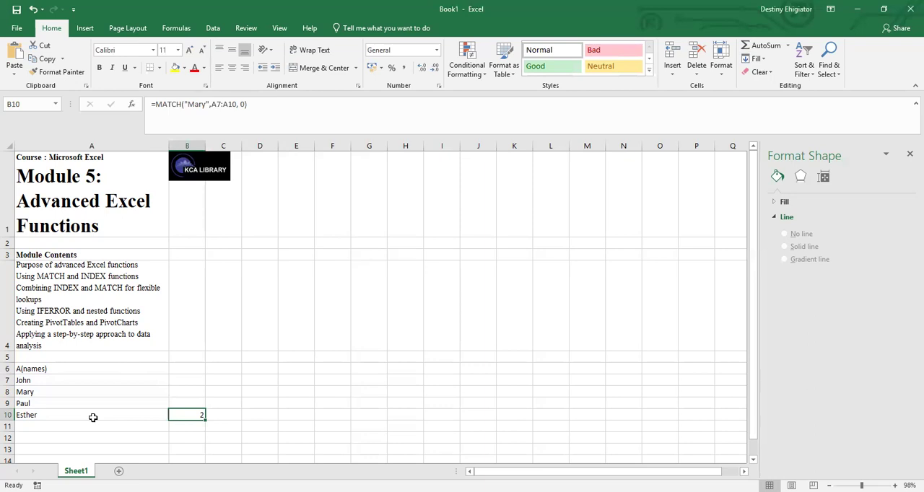
Clear the entire MATCH formula from cell B10.
{"action": "left_click", "coordinate": [62, 369]}
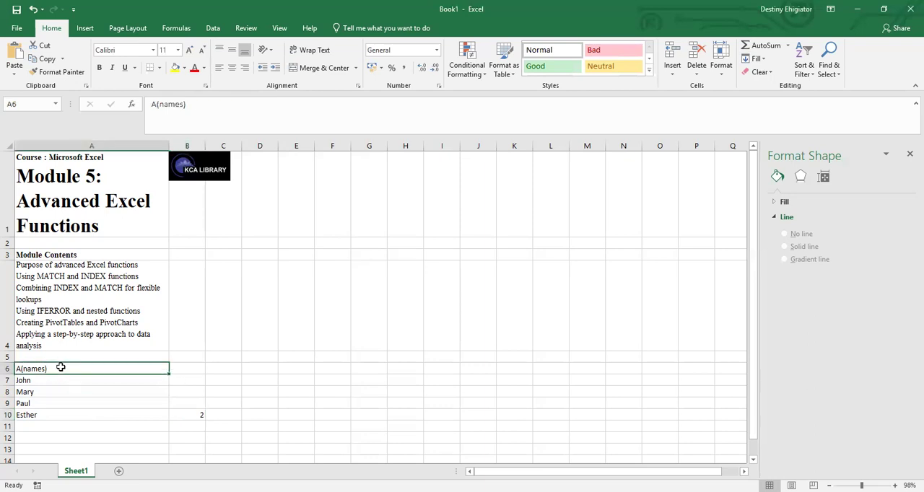
{"action": "left_click", "coordinate": [184, 367]}
{"action": "left_click", "coordinate": [191, 412]}
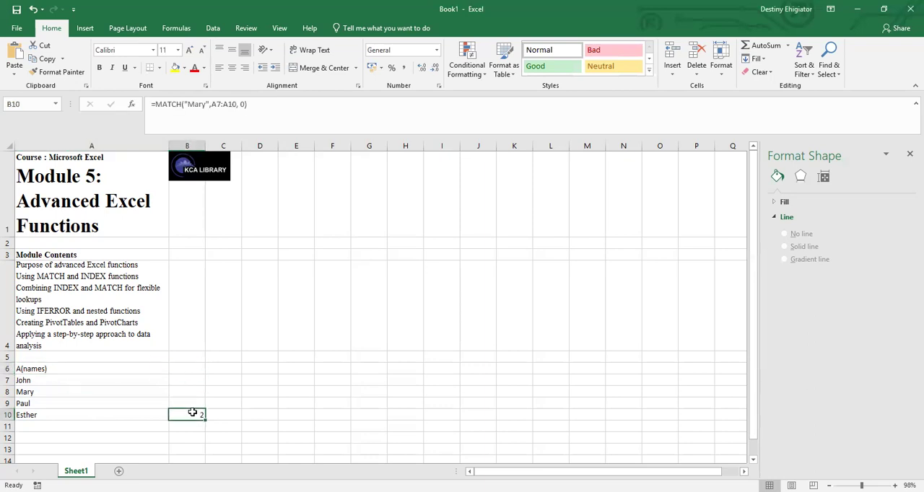
{"action": "left_click_drag", "start_coordinate": [252, 106], "coordinate": [101, 109]}
{"action": "key", "text": "BackSpace"}
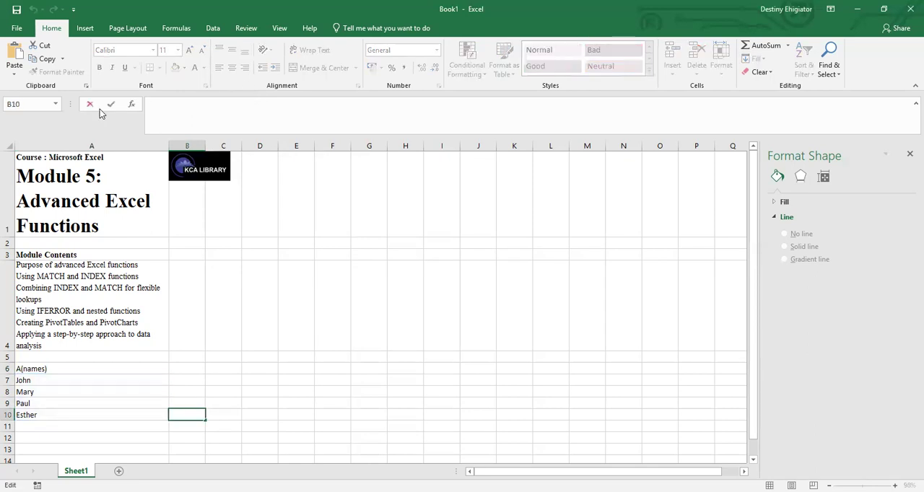
Enter the column header "B(scores)" in cell B6, beside the names header.
{"action": "left_click", "coordinate": [184, 369]}
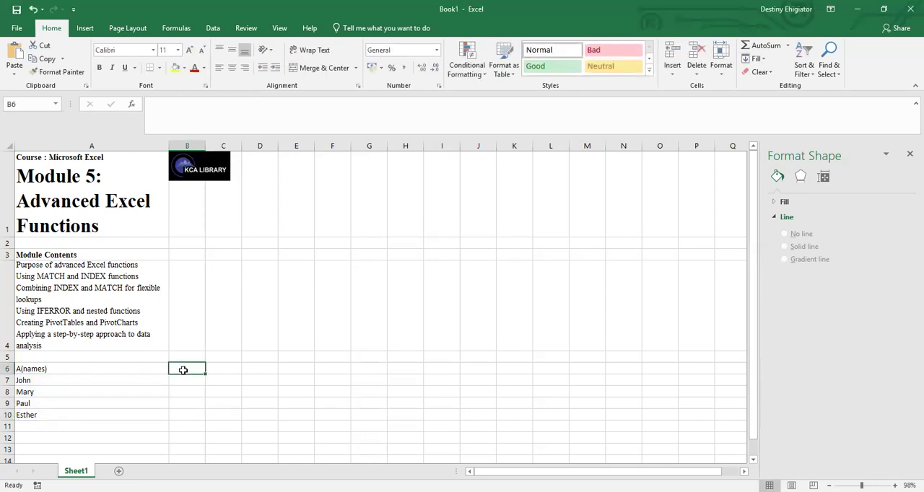
{"action": "type", "text": "B()"}
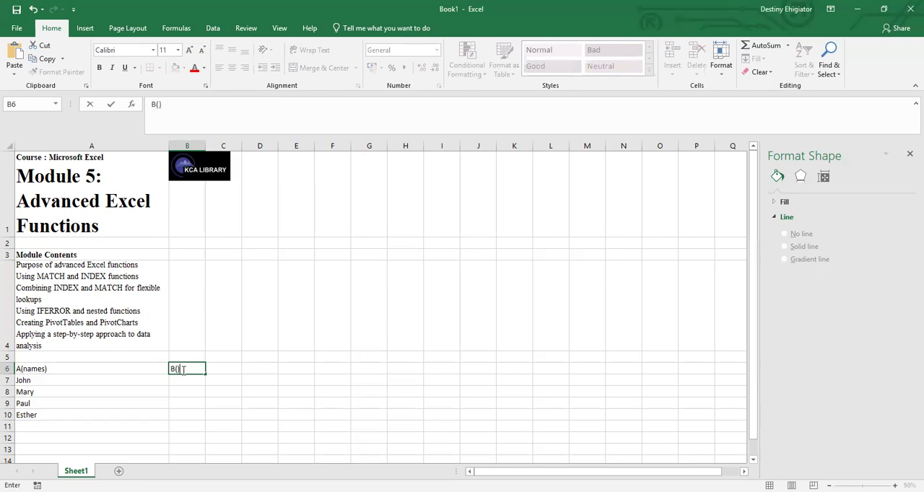
{"action": "key", "text": "BackSpace"}
{"action": "type", "text": "scores)"}
Fill in the scores 65, 78, 82 and 90 in cells B7 through B10.
{"action": "left_click", "coordinate": [186, 380]}
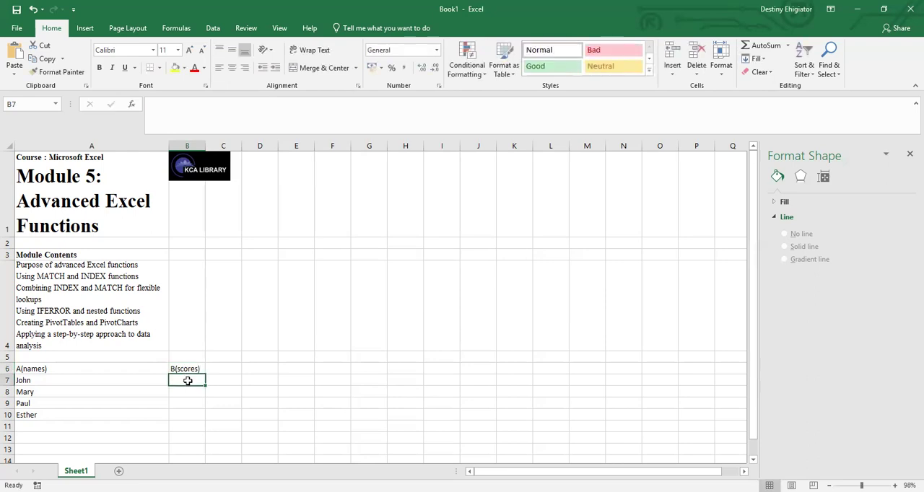
{"action": "type", "text": "65"}
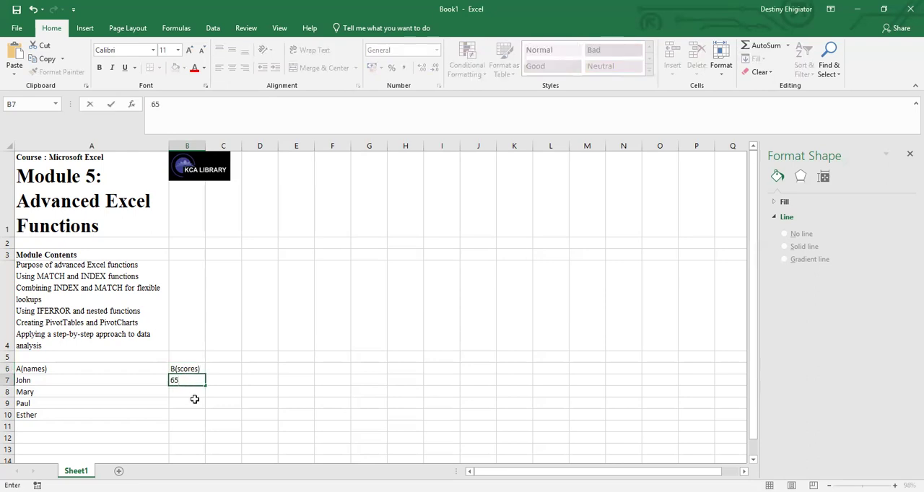
{"action": "left_click", "coordinate": [181, 391]}
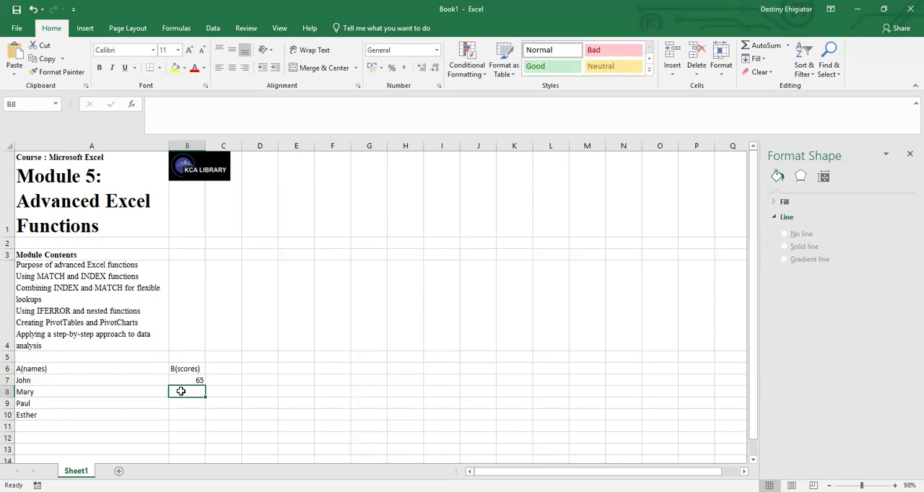
{"action": "type", "text": "78"}
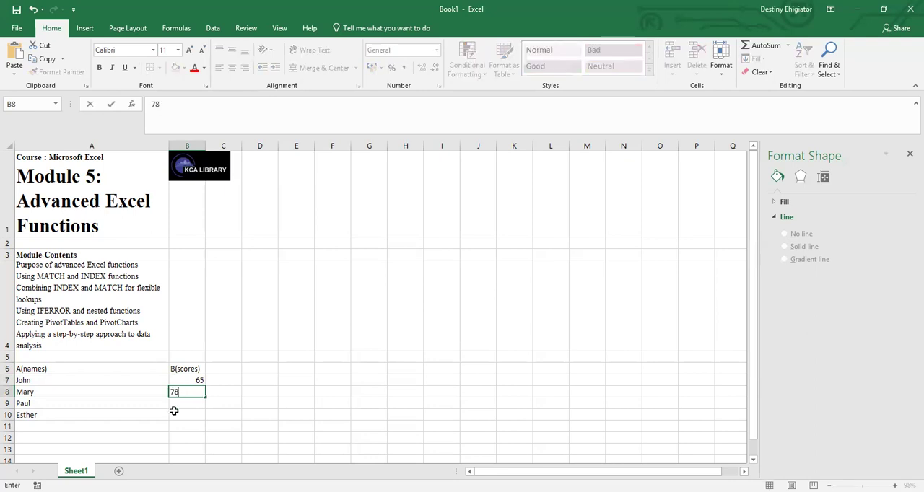
{"action": "left_click", "coordinate": [175, 408]}
{"action": "type", "text": "82"}
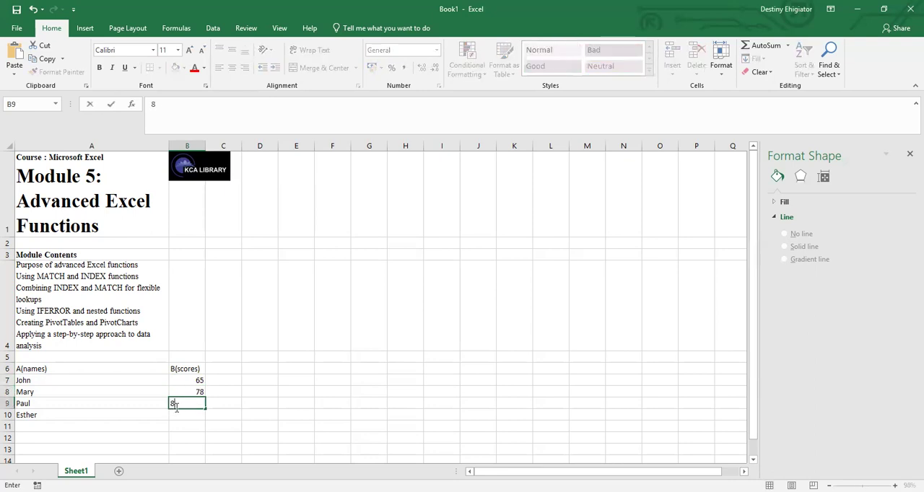
{"action": "left_click", "coordinate": [184, 414]}
{"action": "type", "text": "90"}
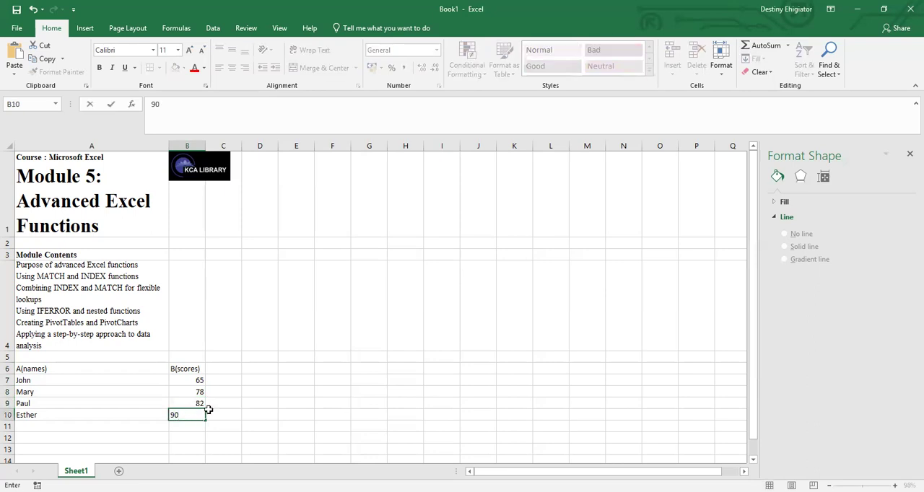
Begin an INDEX formula in cell C10 with the names range A7:A10 as its array.
{"action": "left_click", "coordinate": [216, 415]}
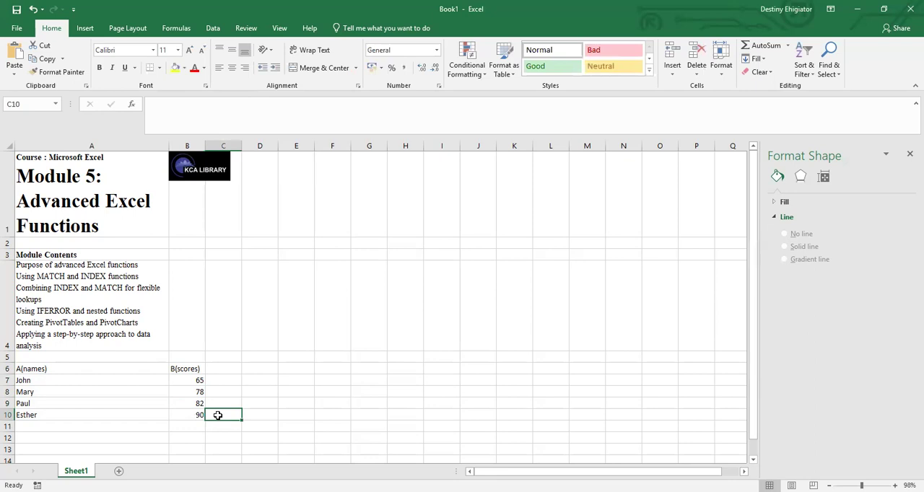
{"action": "left_click", "coordinate": [159, 103]}
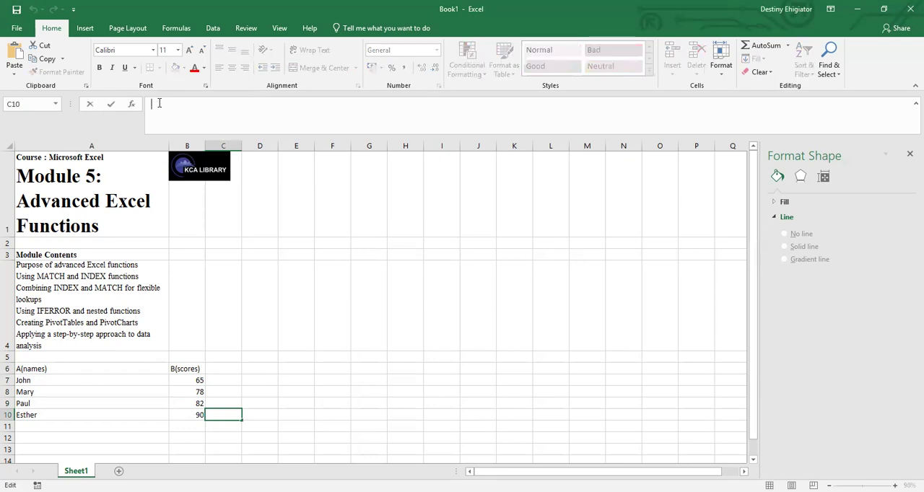
{"action": "type", "text": "="}
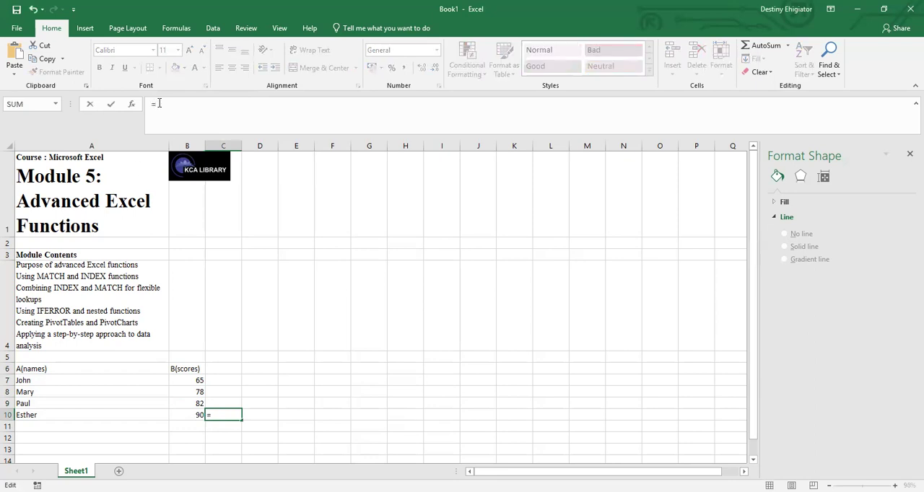
{"action": "type", "text": "index"}
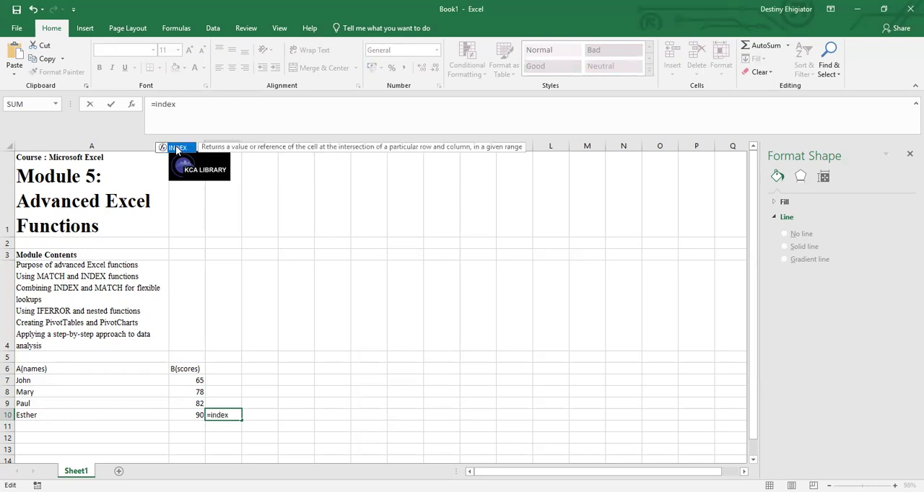
{"action": "double_click", "coordinate": [179, 149]}
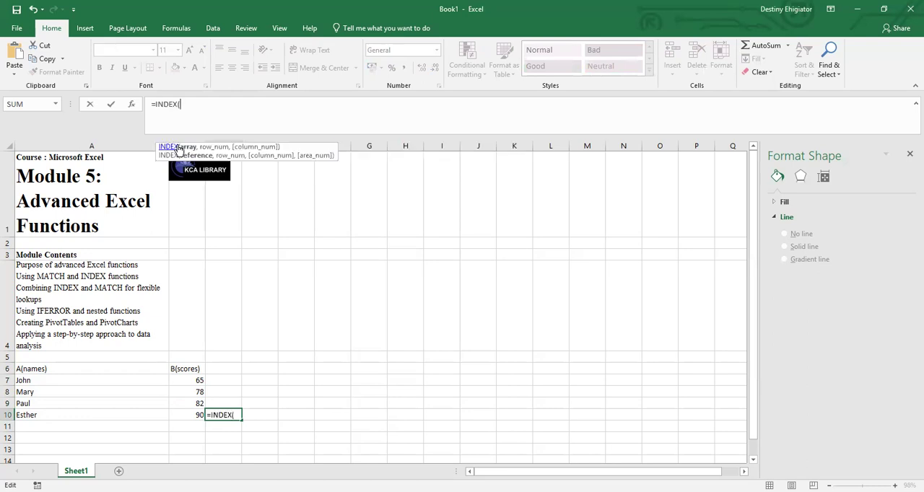
{"action": "left_click", "coordinate": [26, 380]}
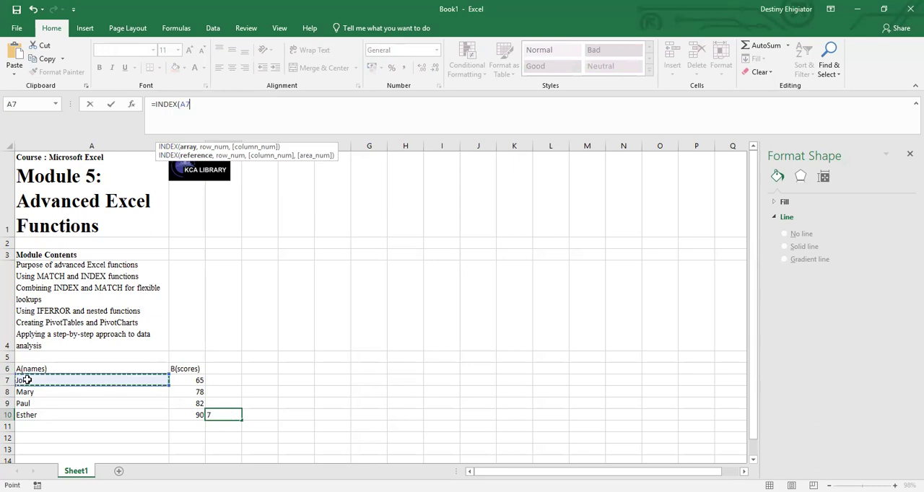
{"action": "key", "text": "F8"}
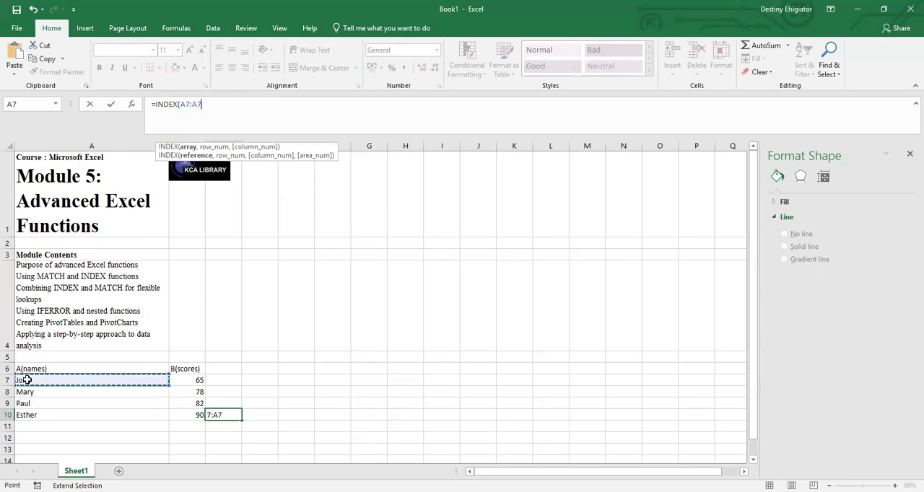
{"action": "left_click", "coordinate": [36, 416]}
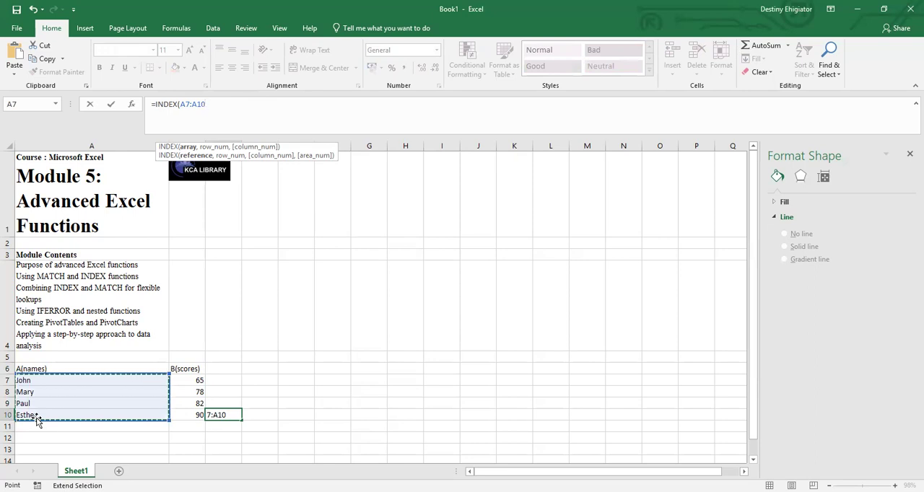
Complete the INDEX formula in cell C10 with row number 3.
{"action": "type", "text": ", 2"}
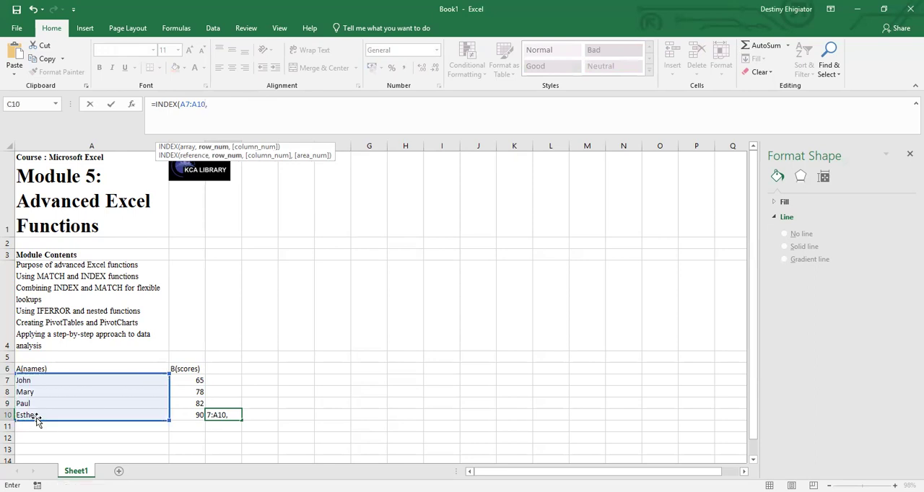
{"action": "key", "text": "BackSpace"}
{"action": "type", "text": "3"}
{"action": "key", "text": "Return"}
Replace the row number in cell C10's INDEX formula with a nested MATCH function.
{"action": "left_click", "coordinate": [230, 415]}
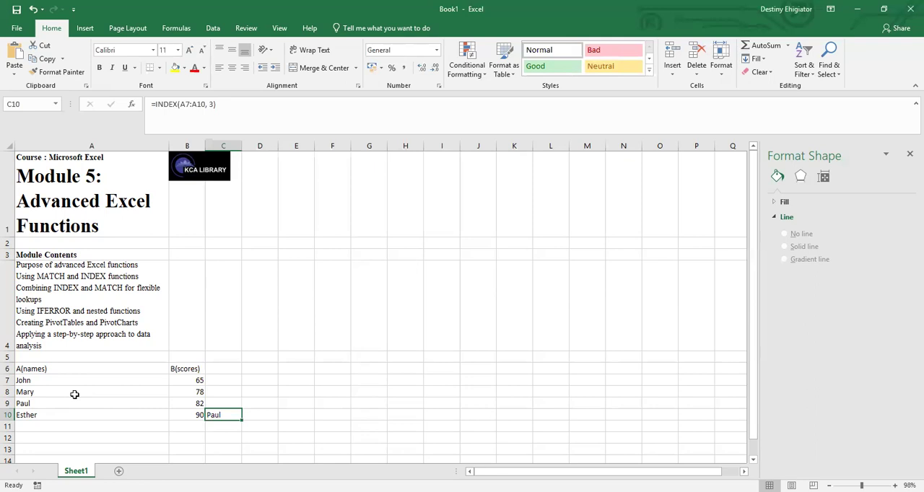
{"action": "left_click", "coordinate": [220, 106]}
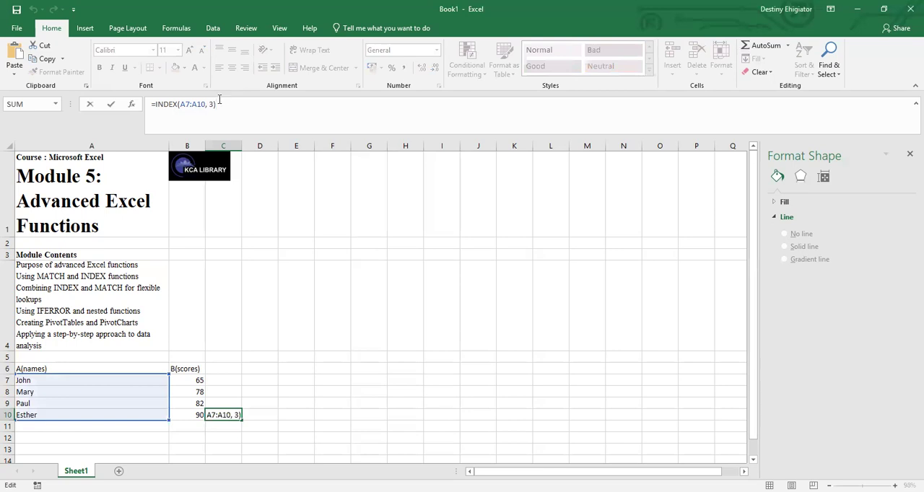
{"action": "key", "text": "BackSpace"}
{"action": "key", "text": "BackSpace"}
{"action": "key", "text": "BackSpace"}
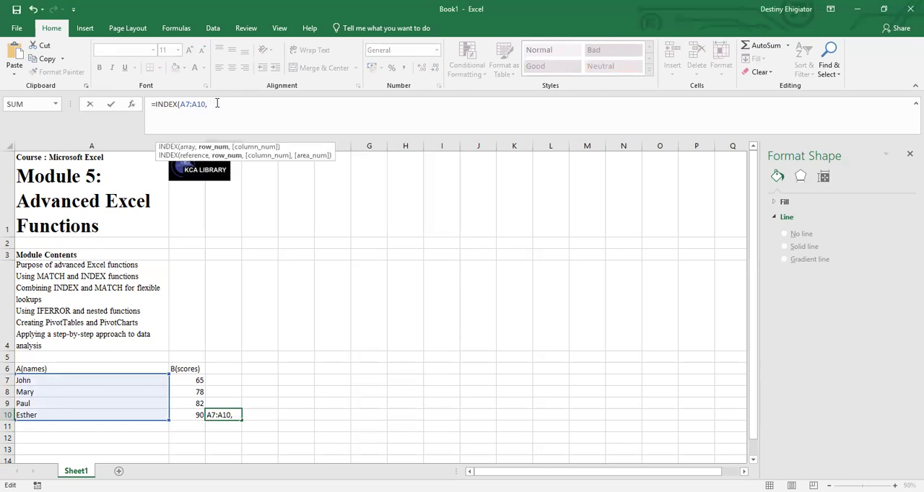
{"action": "type", "text": "m"}
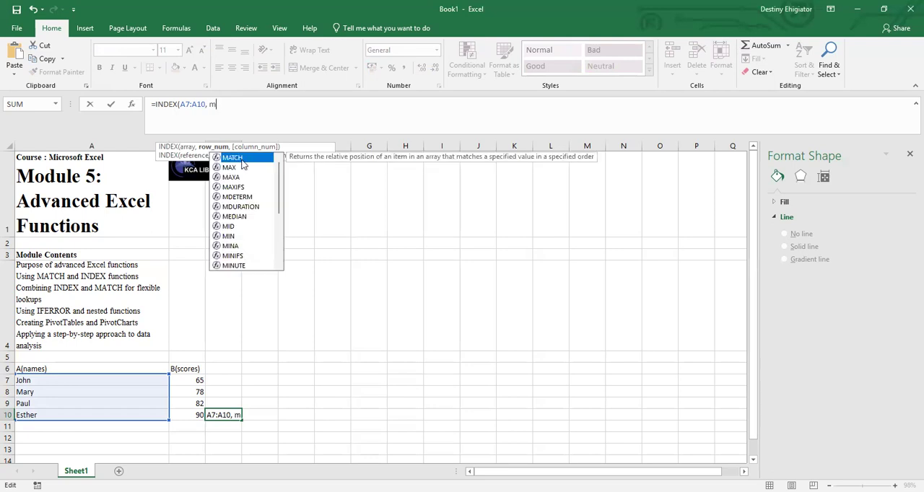
{"action": "key", "text": "Tab"}
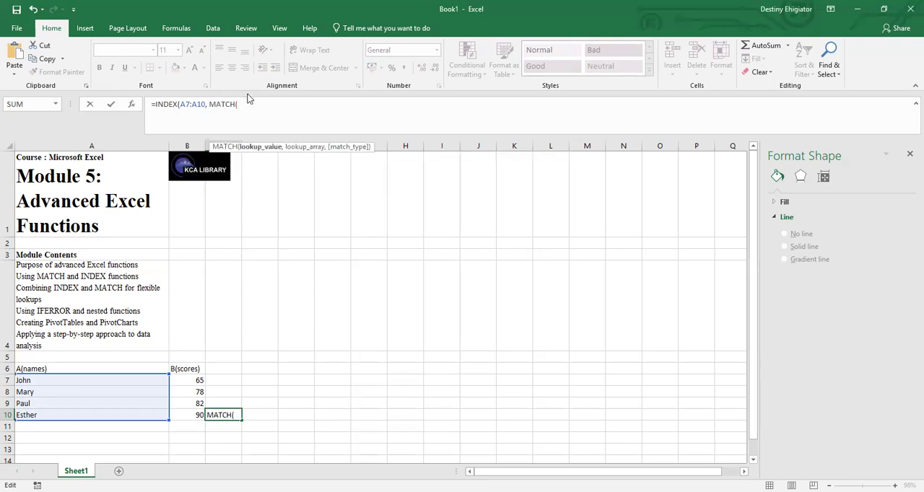
Supply the name from cell A9, in quotation marks, as the nested MATCH lookup value, followed by a comma.
{"action": "type", "text": ":"}
{"action": "key", "text": "BackSpace"}
{"action": "type", "text": "\""}
{"action": "type", "text": "Paul"}
{"action": "type", "text": ":"}
{"action": "type", "text": "\""}
{"action": "type", "text": ","}
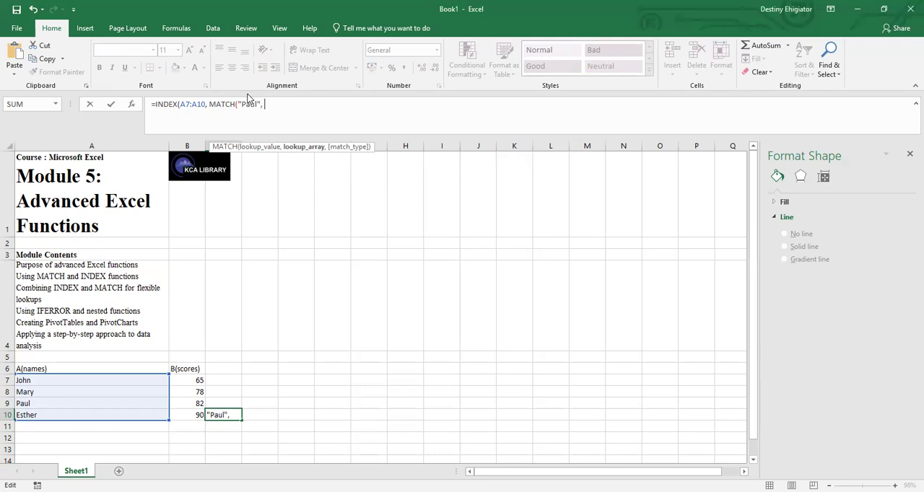
Complete the nested MATCH in cell C10 with lookup array A7:A10 and match type 0, accepting the closing-bracket correction.
{"action": "left_click", "coordinate": [29, 381]}
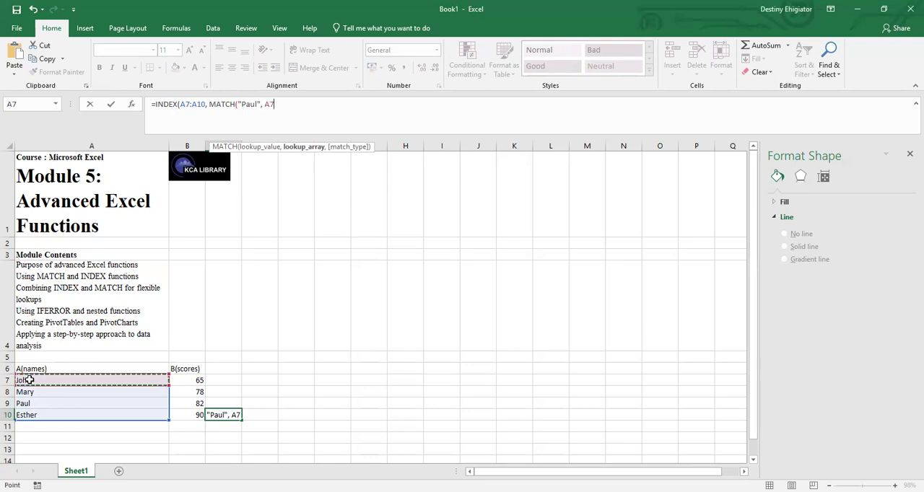
{"action": "key", "text": "F8"}
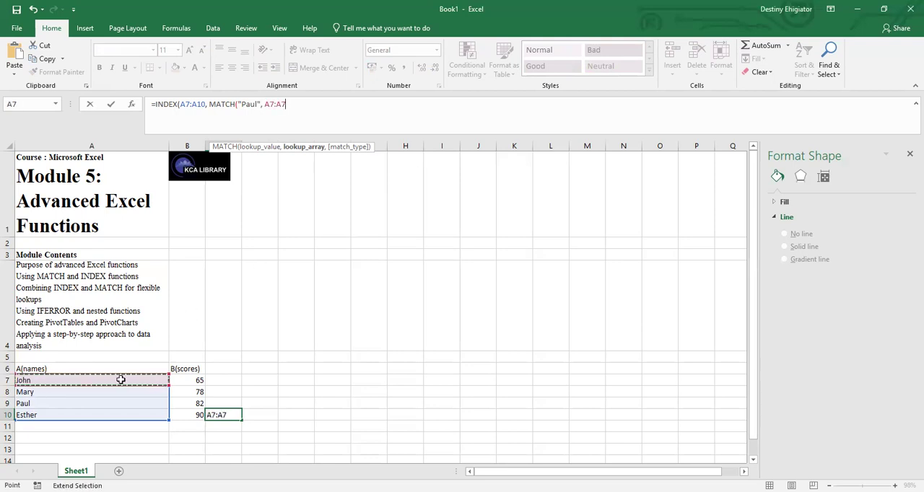
{"action": "left_click", "coordinate": [45, 414]}
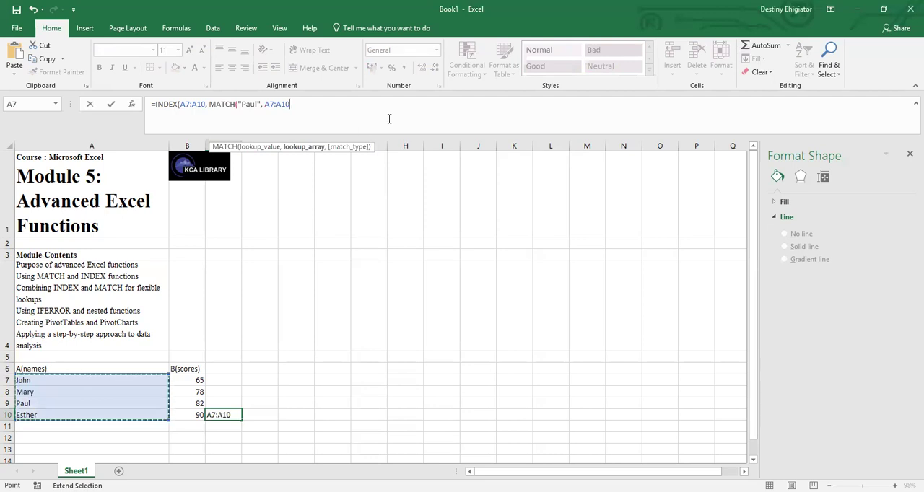
{"action": "type", "text": ", 0"}
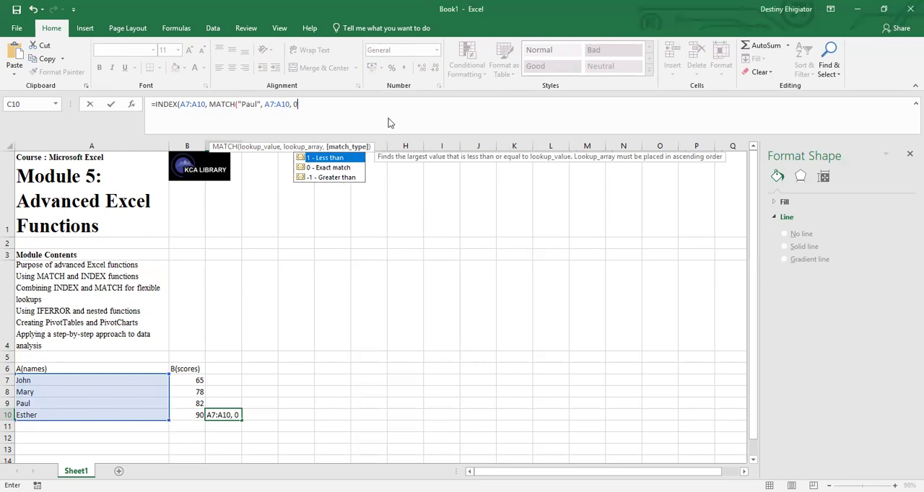
{"action": "type", "text": ")"}
{"action": "key", "text": "Return"}
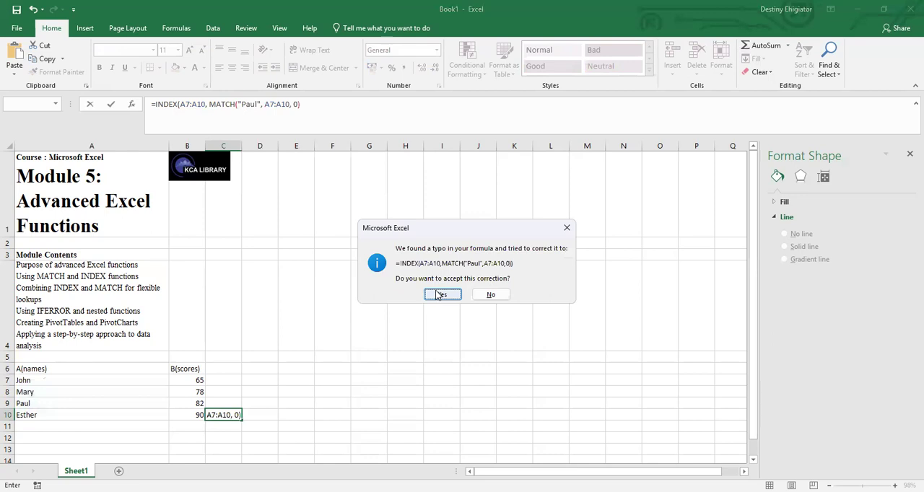
{"action": "left_click", "coordinate": [438, 294]}
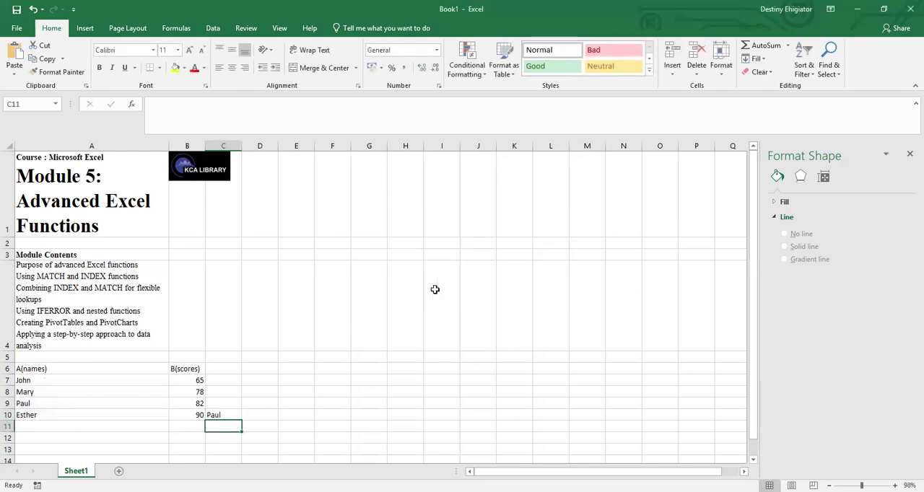
Add a space before MATCH and before the match type 0 in cell C10's formula.
{"action": "left_click", "coordinate": [218, 414]}
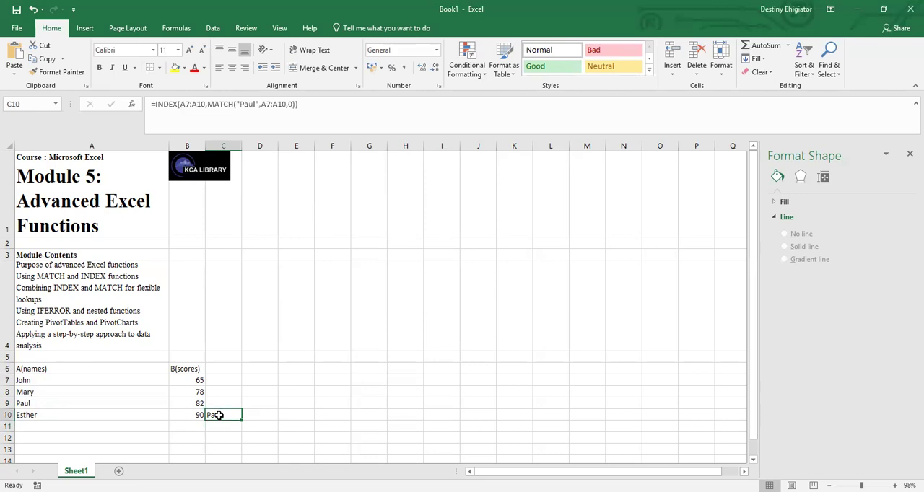
{"action": "left_click", "coordinate": [208, 104]}
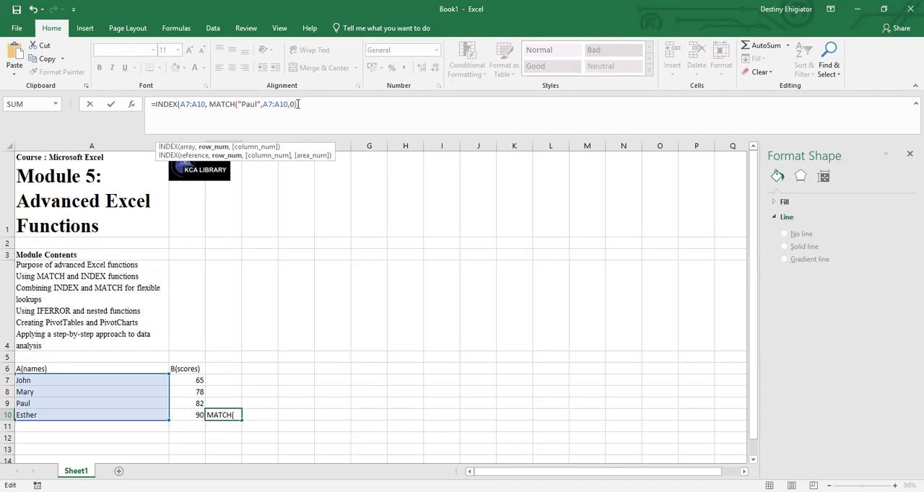
{"action": "type", "text": ")"}
{"action": "left_click", "coordinate": [289, 104]}
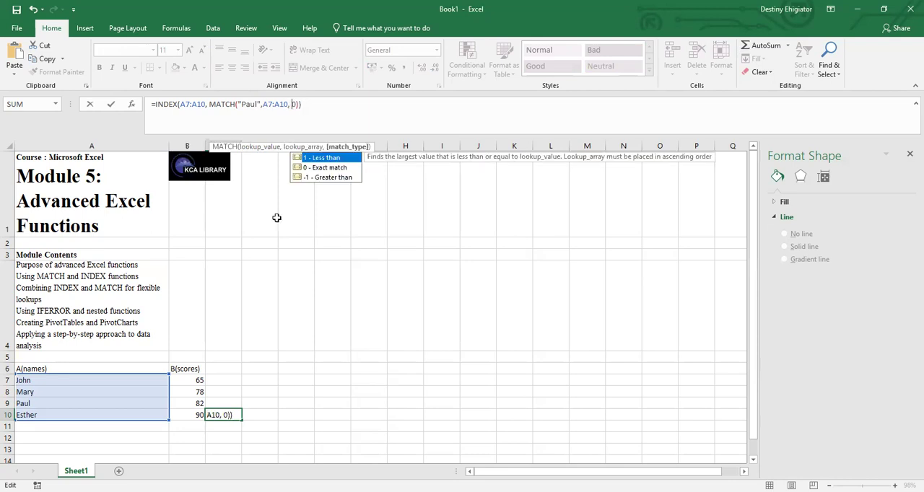
{"action": "key", "text": "Return"}
{"action": "left_click", "coordinate": [216, 414]}
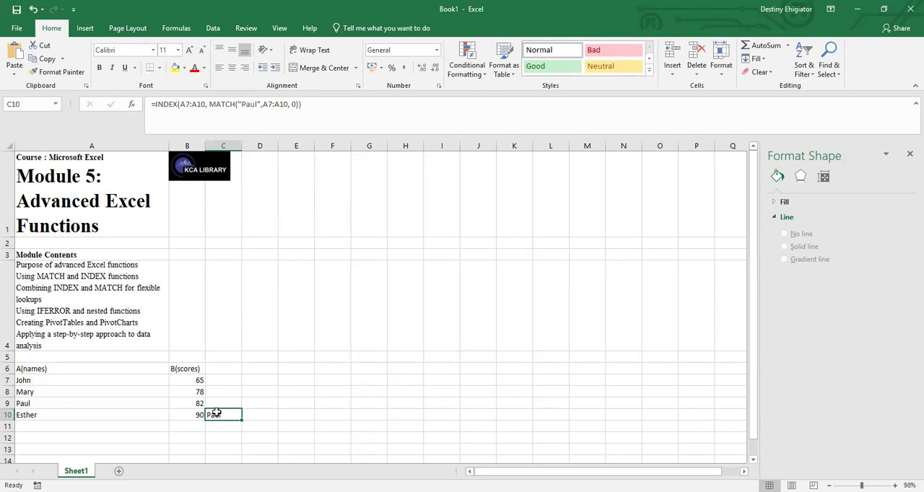
Try to switch the nested MATCH lookup array in cell C10 to the scores column, starting at B7.
{"action": "left_click", "coordinate": [215, 402]}
{"action": "left_click", "coordinate": [219, 415]}
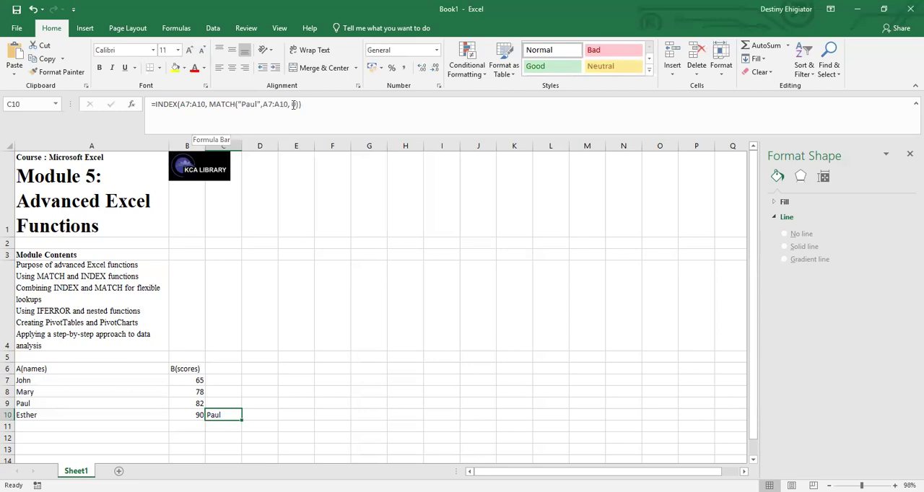
{"action": "left_click", "coordinate": [262, 104]}
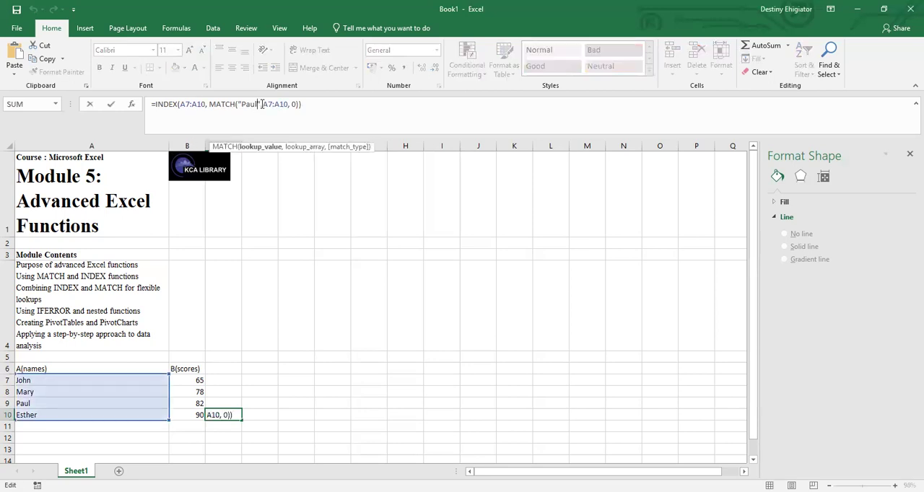
{"action": "type", "text": ","}
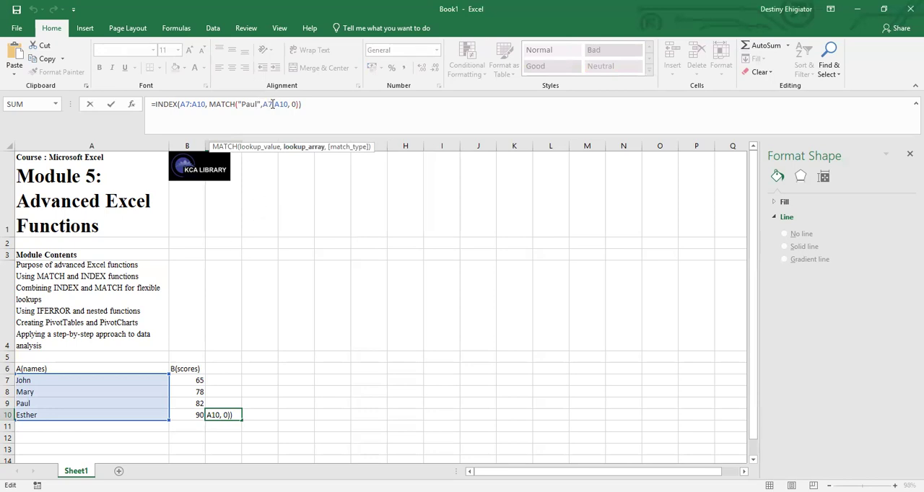
{"action": "key", "text": "BackSpace"}
{"action": "type", "text": "7"}
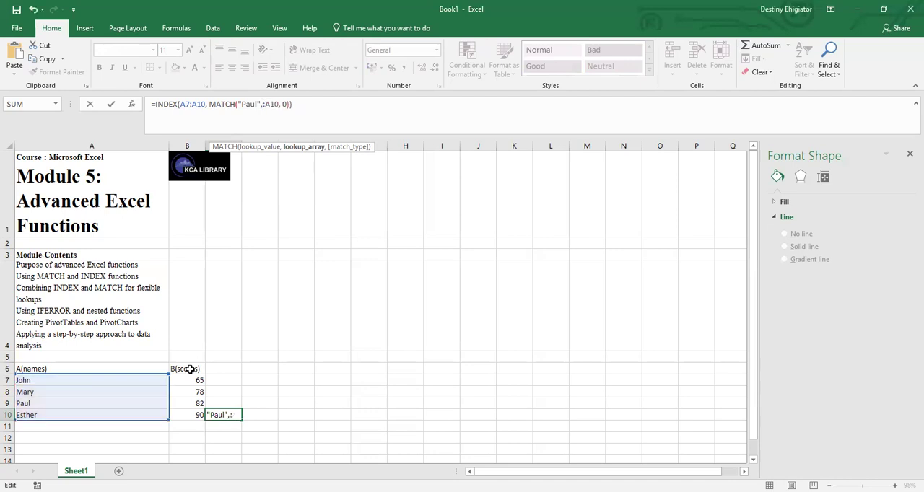
{"action": "left_click", "coordinate": [193, 378]}
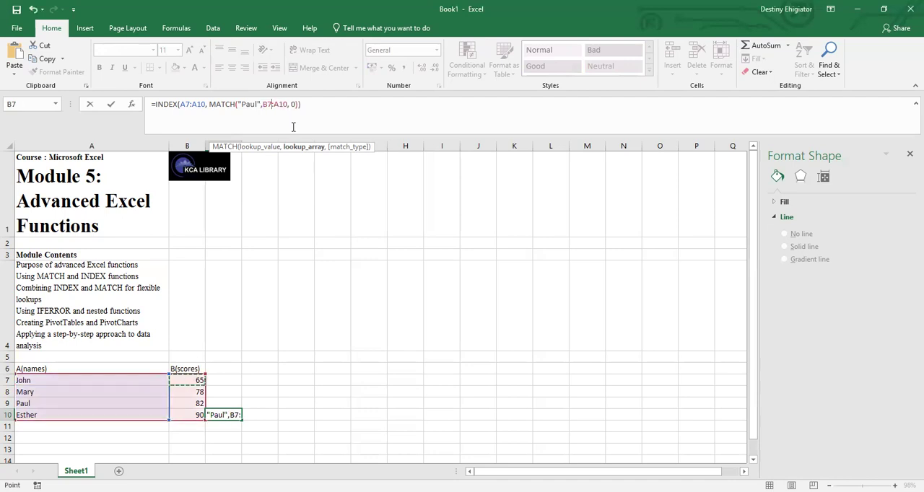
{"action": "left_click", "coordinate": [287, 102]}
{"action": "key", "text": "BackSpace"}
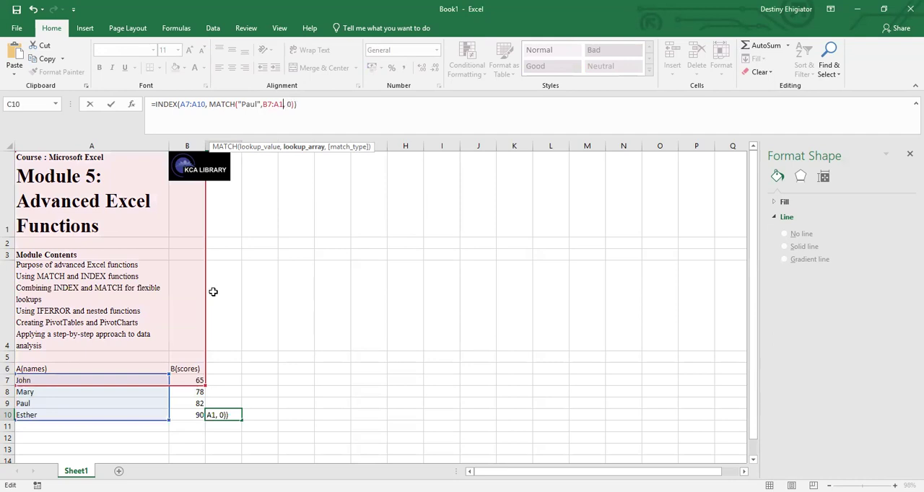
{"action": "key", "text": "Return"}
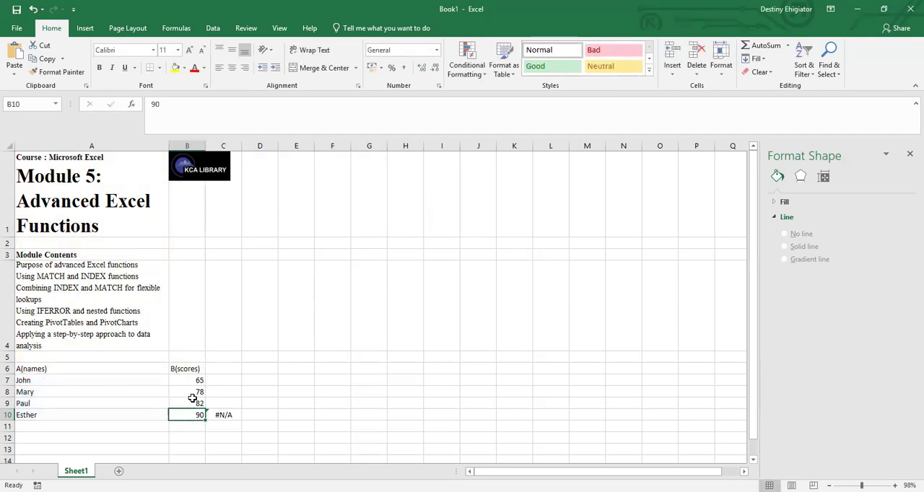
Replace the nested MATCH lookup array in cell C10 with the scores range B7:B10.
{"action": "left_click", "coordinate": [228, 414]}
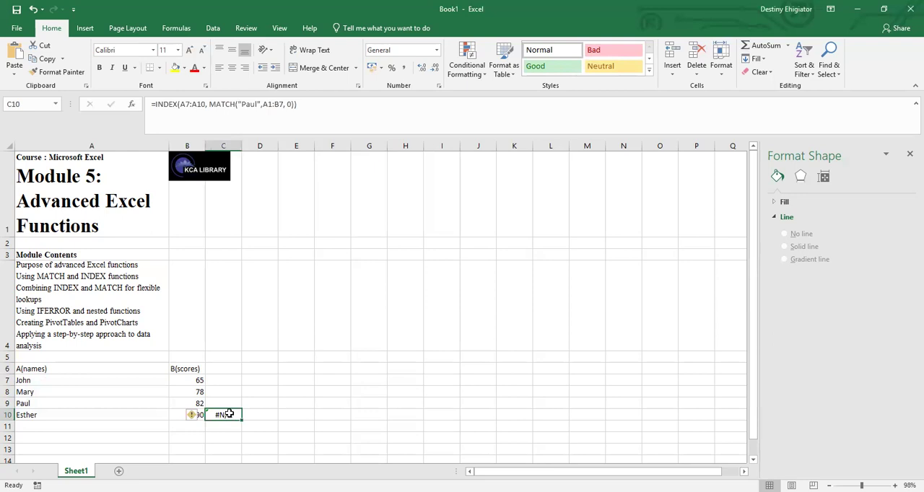
{"action": "left_click", "coordinate": [282, 104]}
{"action": "left_click", "coordinate": [285, 104]}
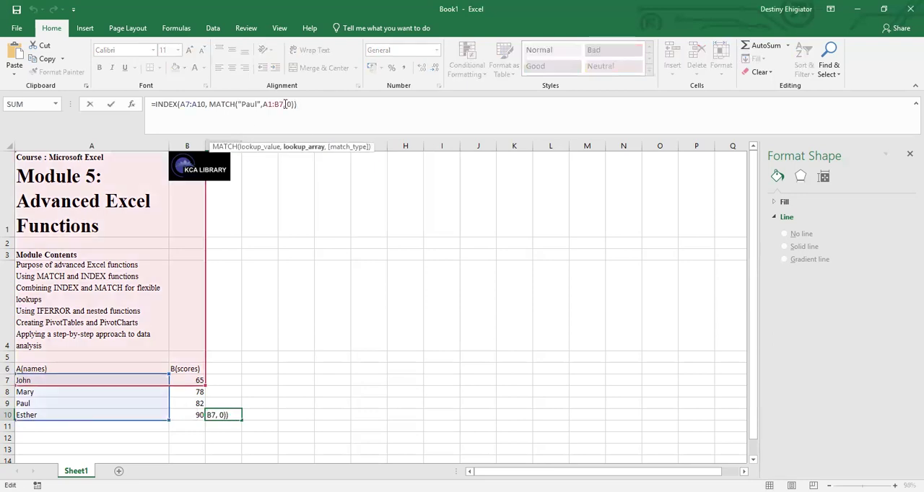
{"action": "key", "text": "BackSpace"}
{"action": "key", "text": "BackSpace"}
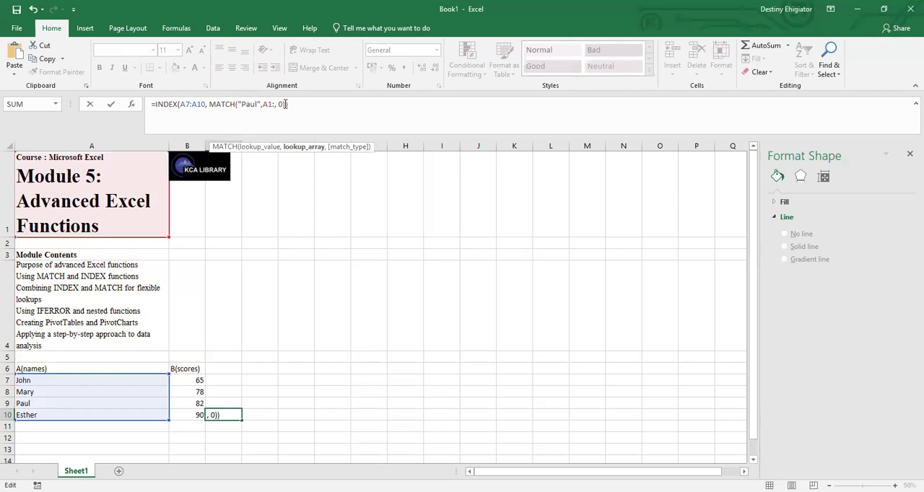
{"action": "key", "text": "BackSpace"}
{"action": "key", "text": "BackSpace"}
{"action": "key", "text": "BackSpace"}
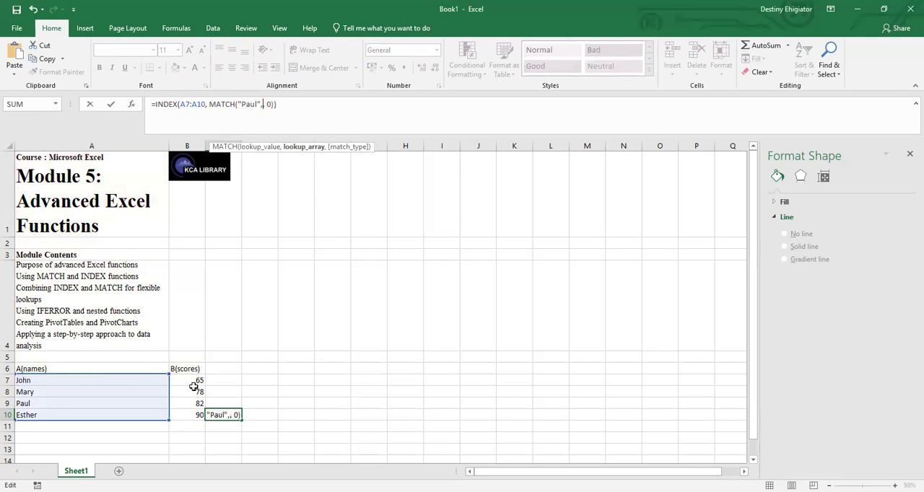
{"action": "left_click", "coordinate": [191, 384]}
{"action": "key", "text": "F8"}
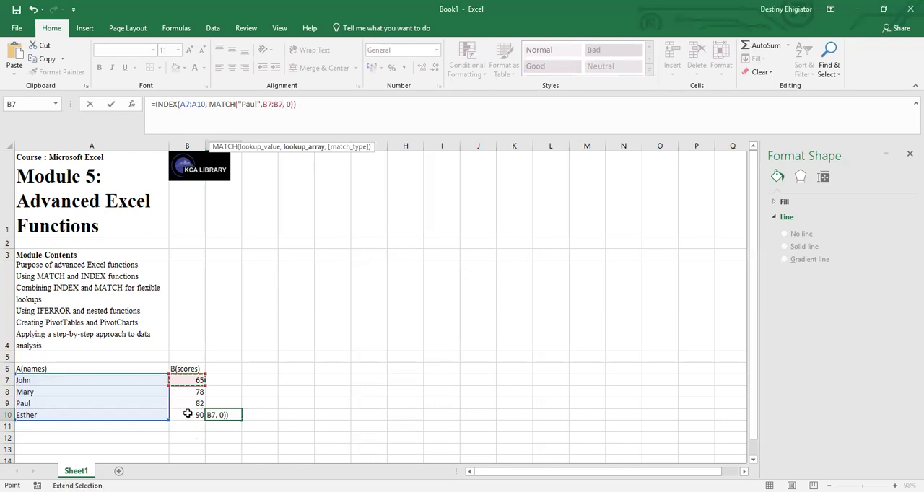
{"action": "left_click", "coordinate": [188, 413]}
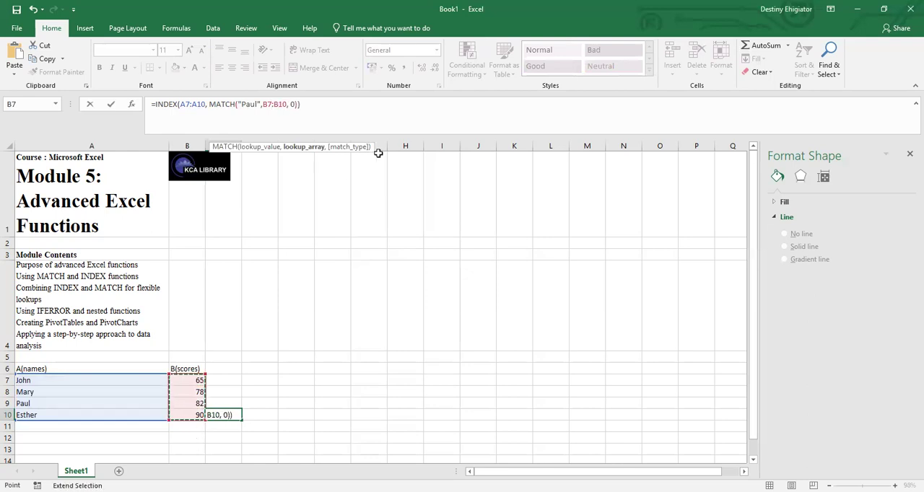
{"action": "key", "text": "Return"}
Change the INDEX array in cell C10's formula to the scores range B7:B10.
{"action": "left_click", "coordinate": [223, 415]}
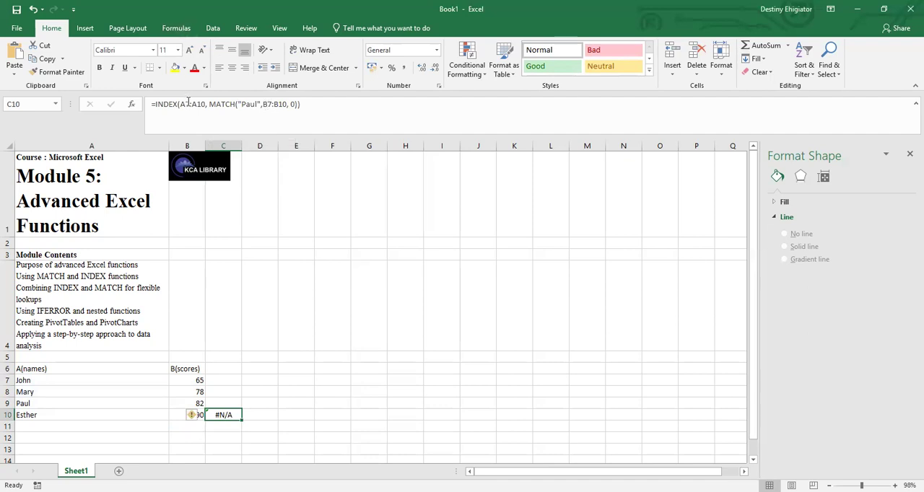
{"action": "left_click", "coordinate": [190, 103]}
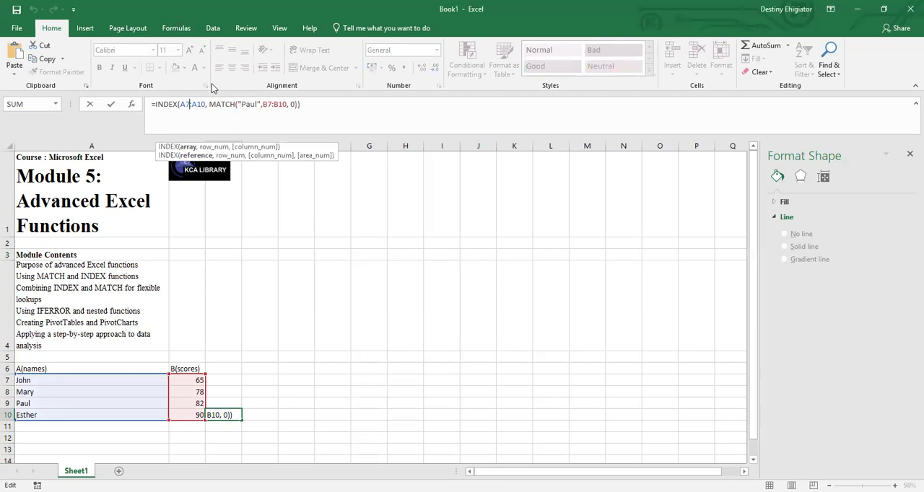
{"action": "key", "text": "BackSpace"}
{"action": "key", "text": "BackSpace"}
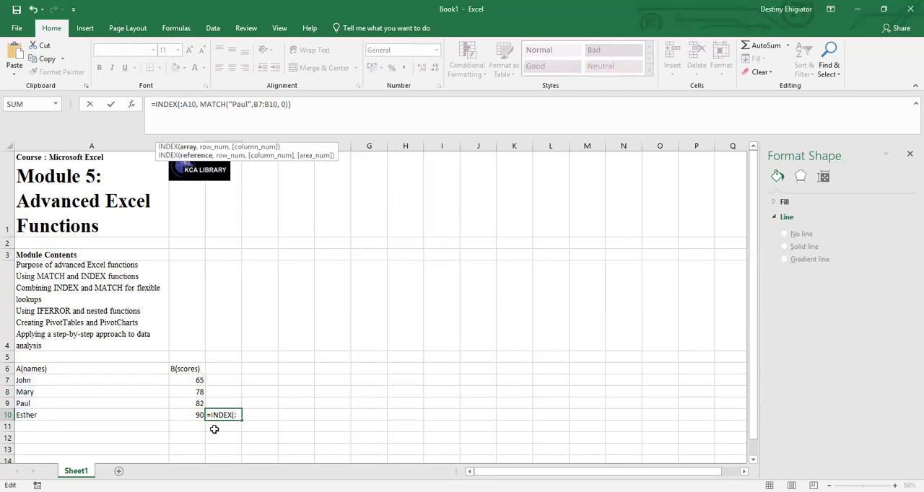
{"action": "left_click", "coordinate": [191, 380]}
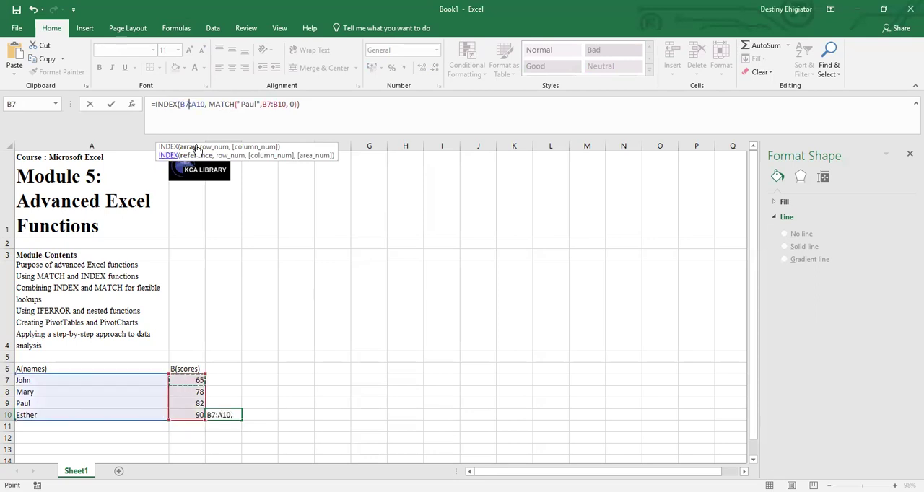
{"action": "left_click", "coordinate": [203, 104]}
{"action": "left_click_drag", "start_coordinate": [206, 104], "coordinate": [191, 104]}
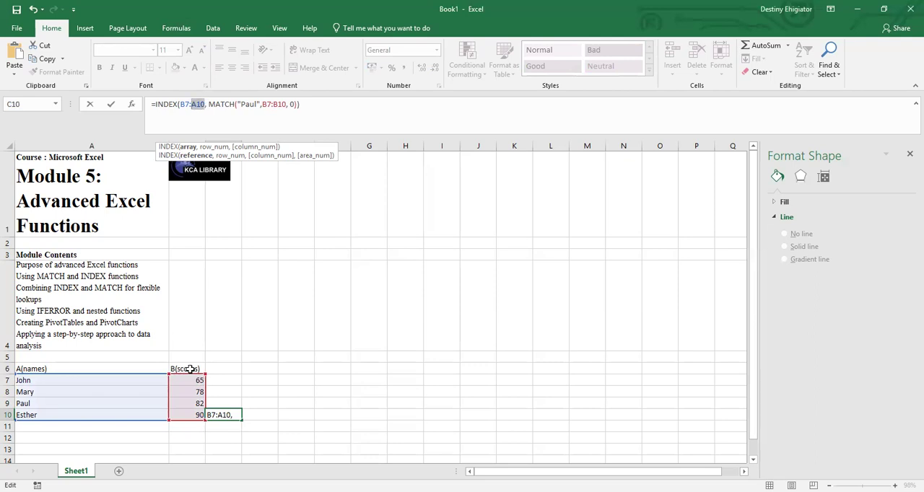
{"action": "left_click", "coordinate": [188, 415]}
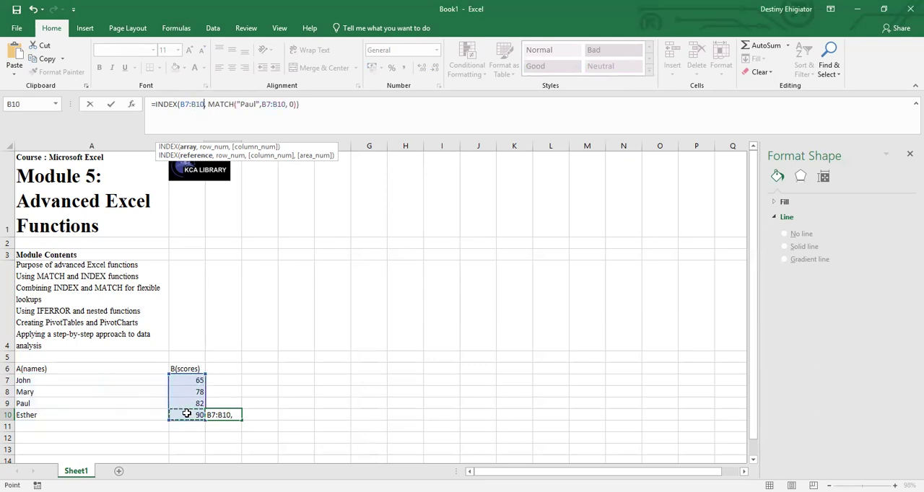
Set the nested MATCH lookup array in cell C10 to the names range A7:A10 and commit the formula.
{"action": "left_click", "coordinate": [268, 104]}
{"action": "left_click_drag", "start_coordinate": [270, 104], "coordinate": [261, 104]}
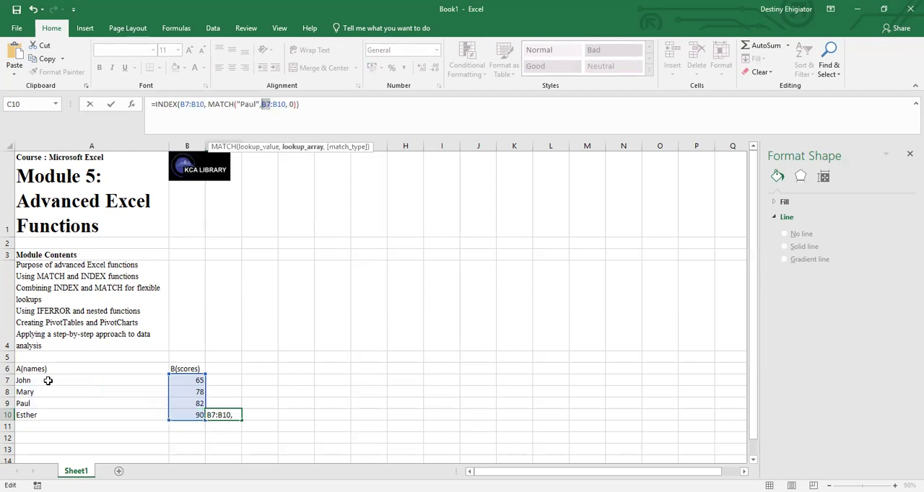
{"action": "left_click", "coordinate": [48, 378]}
{"action": "left_click_drag", "start_coordinate": [287, 104], "coordinate": [272, 104]}
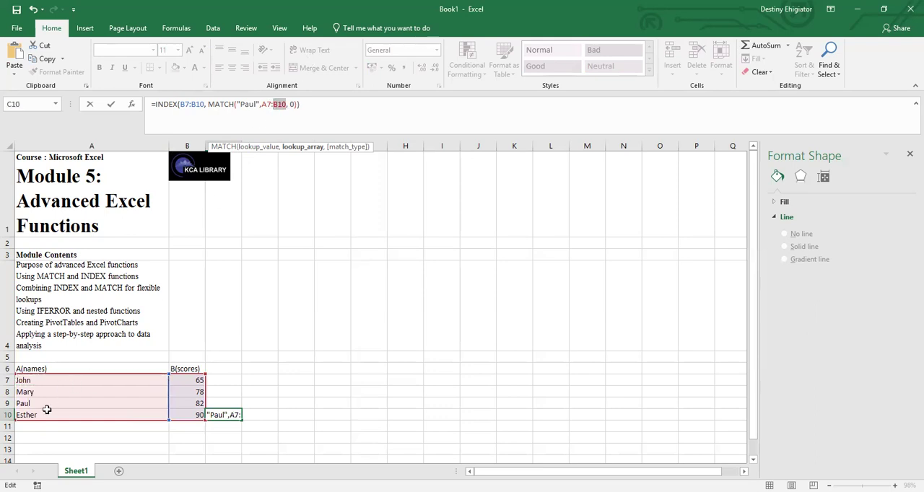
{"action": "left_click", "coordinate": [46, 414]}
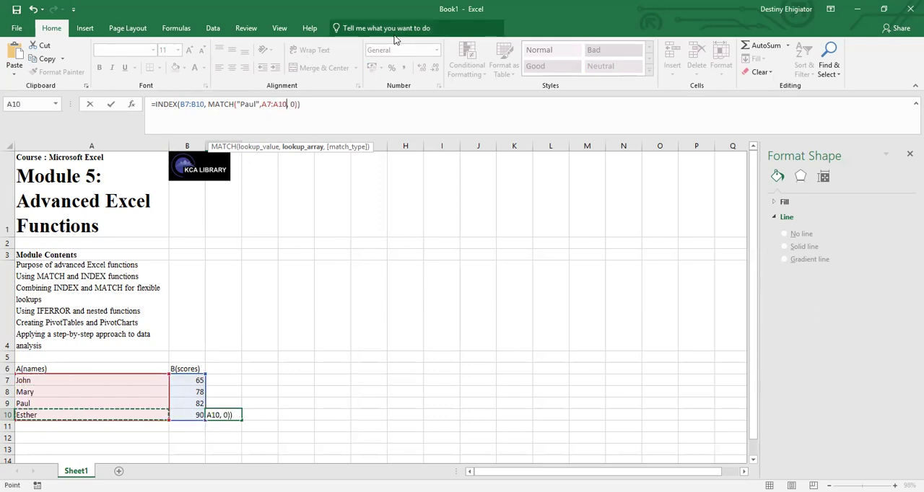
{"action": "key", "text": "Return"}
{"action": "left_click", "coordinate": [285, 390]}
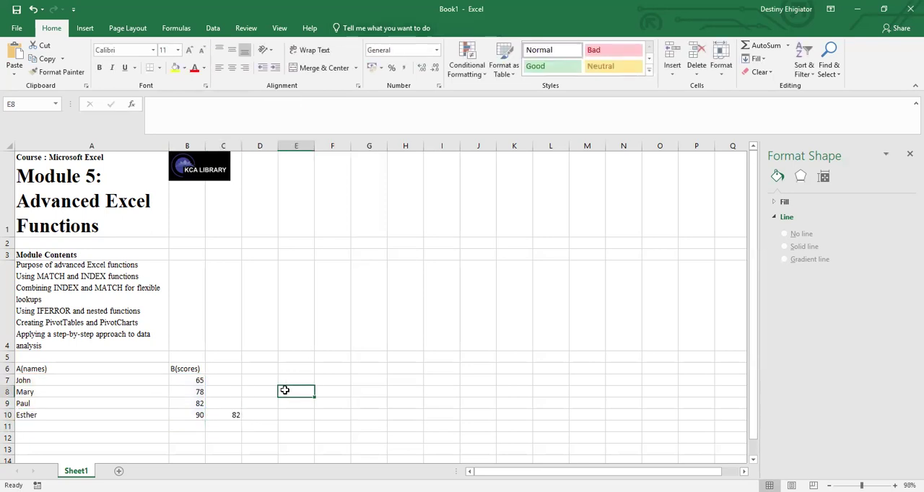
Remove the space before the match type 0 in cell C10's INDEX/MATCH formula and commit it.
{"action": "left_click", "coordinate": [234, 413]}
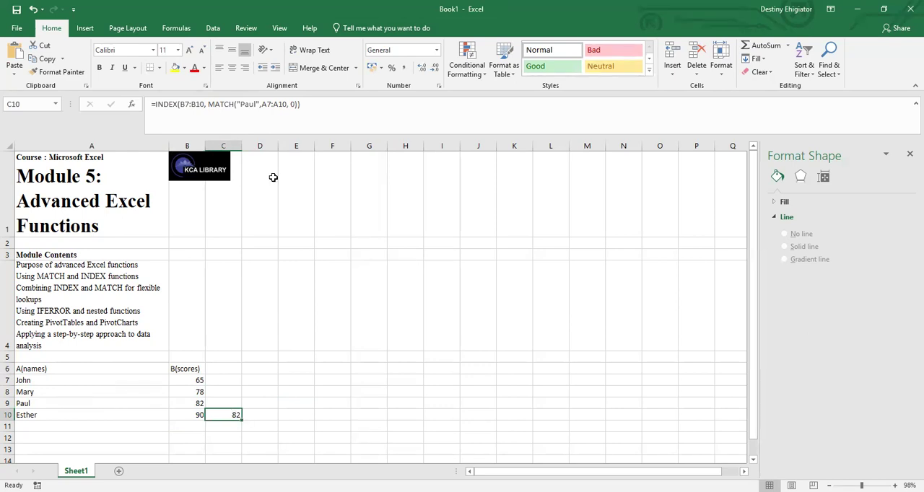
{"action": "left_click", "coordinate": [293, 106]}
{"action": "left_click", "coordinate": [293, 105]}
{"action": "key", "text": "BackSpace"}
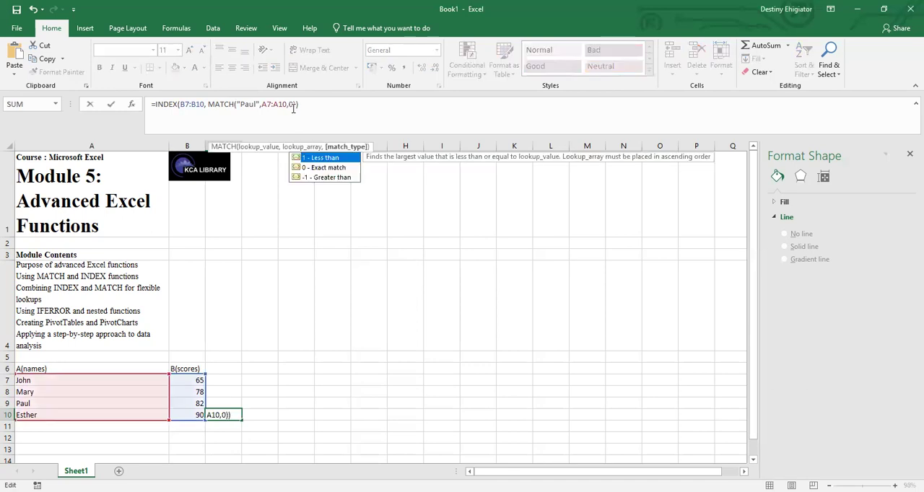
{"action": "key", "text": "Return"}
Change cell C10's INDEX array to B1:B7 and its MATCH lookup array to A7:AU10, committing the formula.
{"action": "left_click", "coordinate": [233, 416]}
{"action": "double_click", "coordinate": [233, 418]}
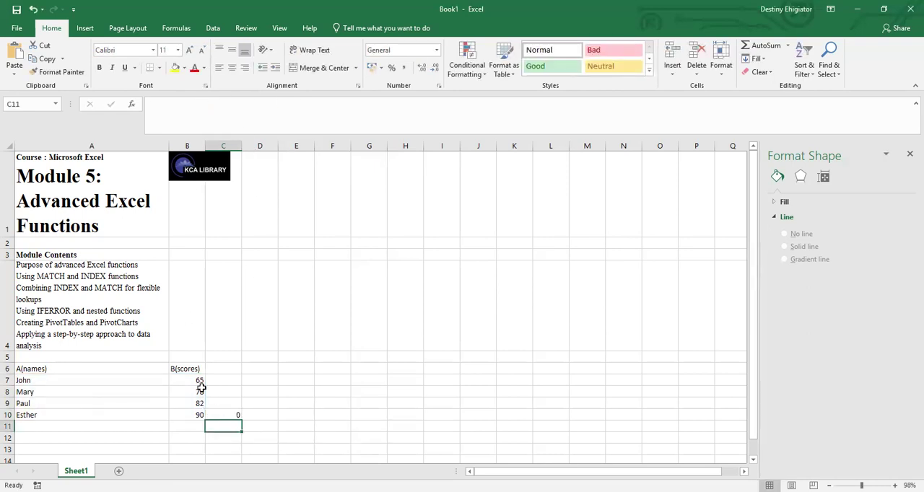
{"action": "left_click", "coordinate": [218, 416]}
{"action": "double_click", "coordinate": [218, 415]}
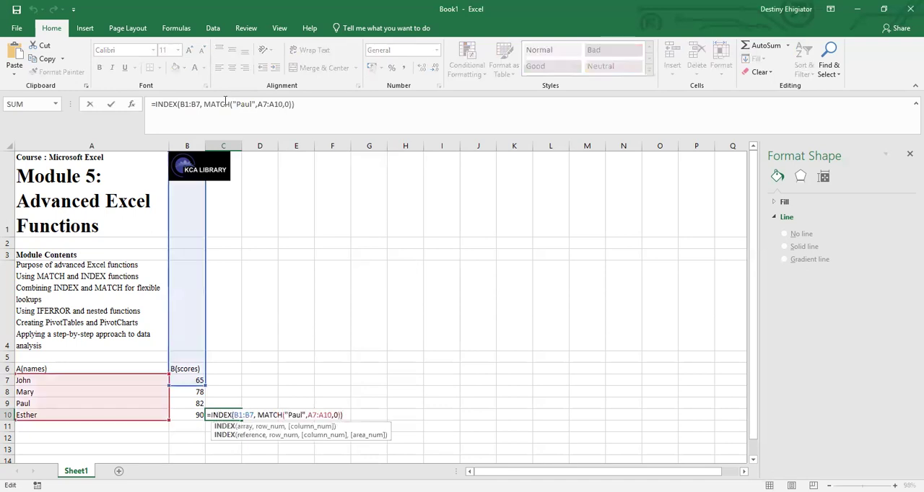
{"action": "left_click", "coordinate": [264, 103]}
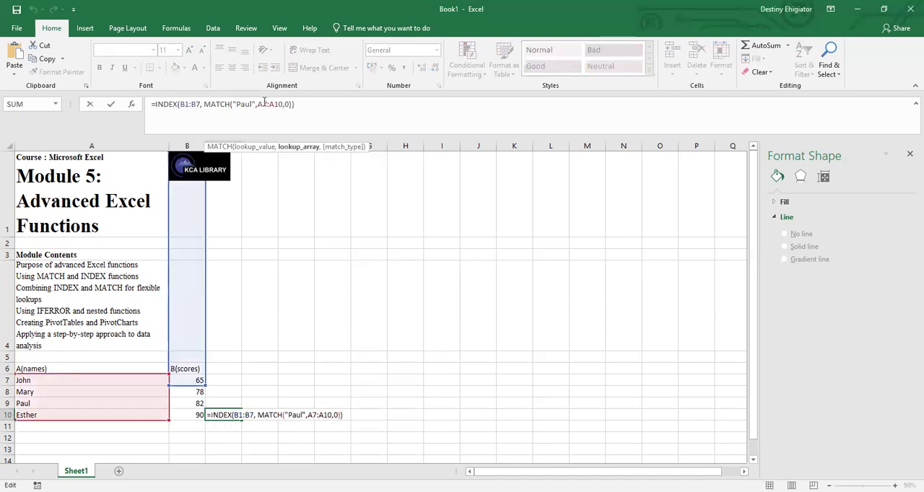
{"action": "type", "text": "u"}
{"action": "key", "text": "Return"}
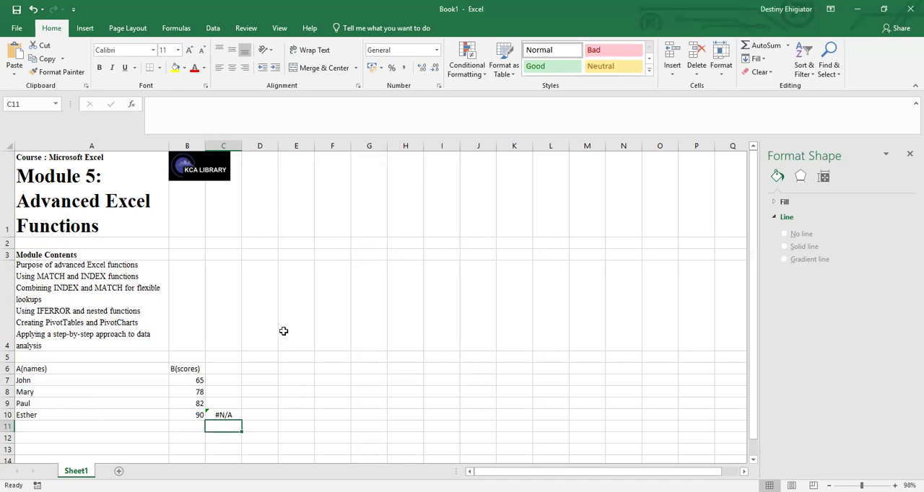
Clear the lookup formula from cell C10.
{"action": "left_click", "coordinate": [218, 413]}
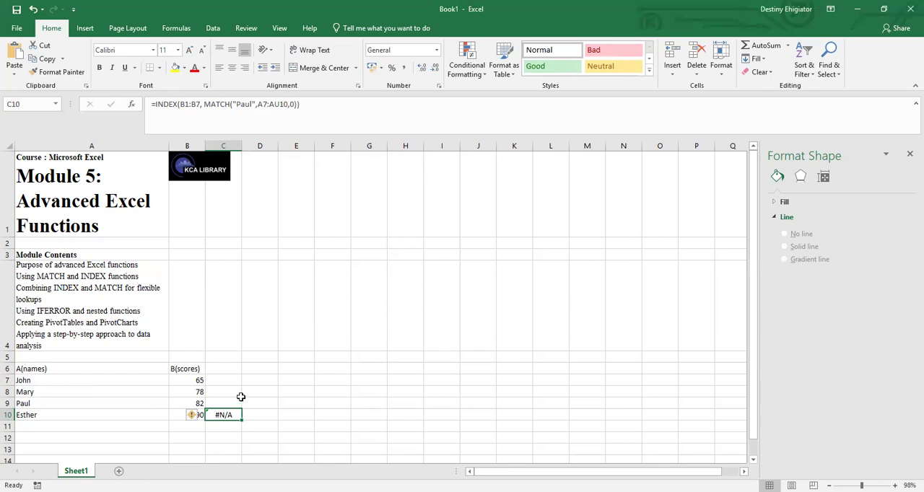
{"action": "key", "text": "BackSpace"}
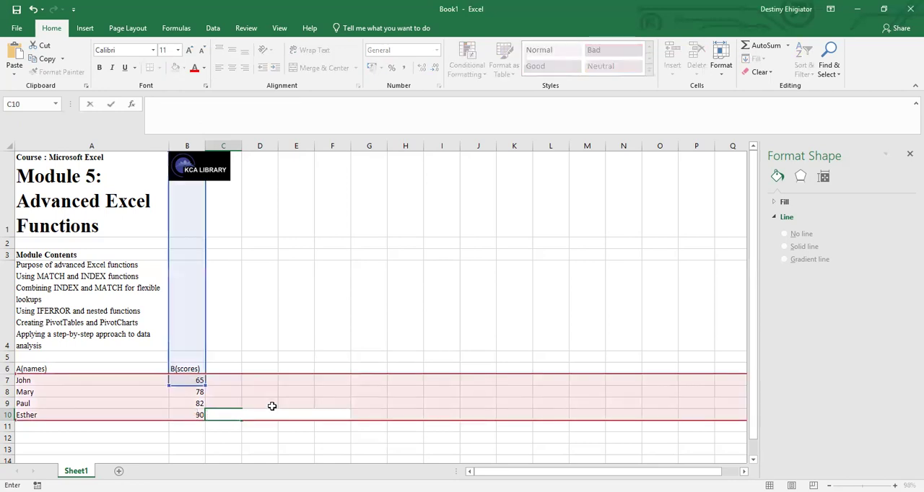
{"action": "left_click", "coordinate": [279, 342]}
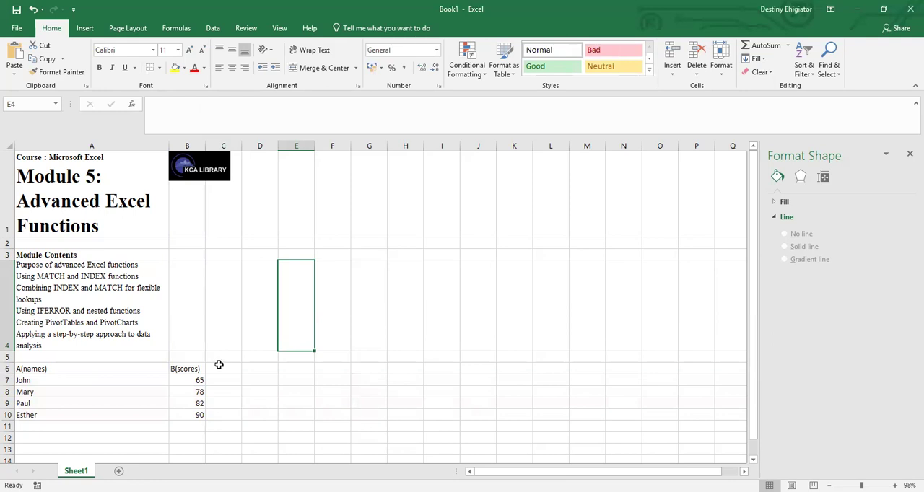
Replace the names header in cell A6 with Student.
{"action": "left_click", "coordinate": [55, 368]}
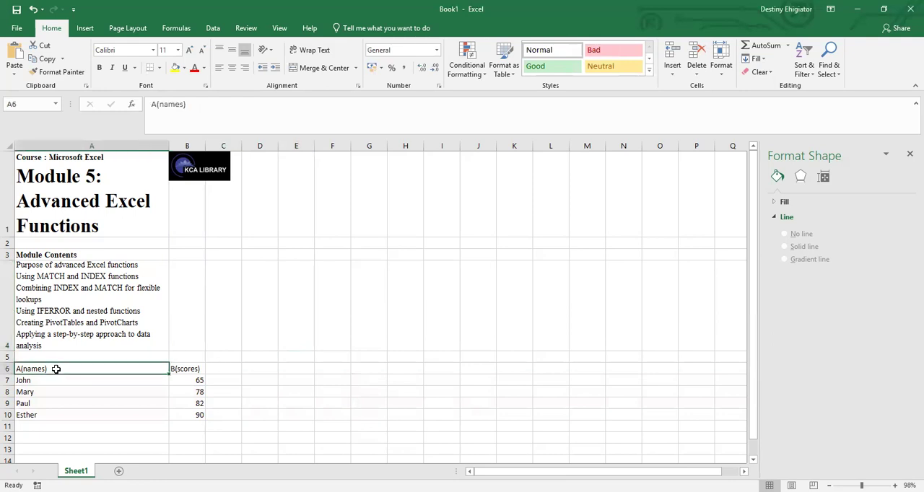
{"action": "double_click", "coordinate": [52, 368]}
{"action": "key", "text": "BackSpace"}
{"action": "key", "text": "BackSpace"}
{"action": "key", "text": "BackSpace"}
{"action": "key", "text": "BackSpace"}
{"action": "key", "text": "BackSpace"}
{"action": "key", "text": "BackSpace"}
{"action": "key", "text": "BackSpace"}
{"action": "key", "text": "BackSpace"}
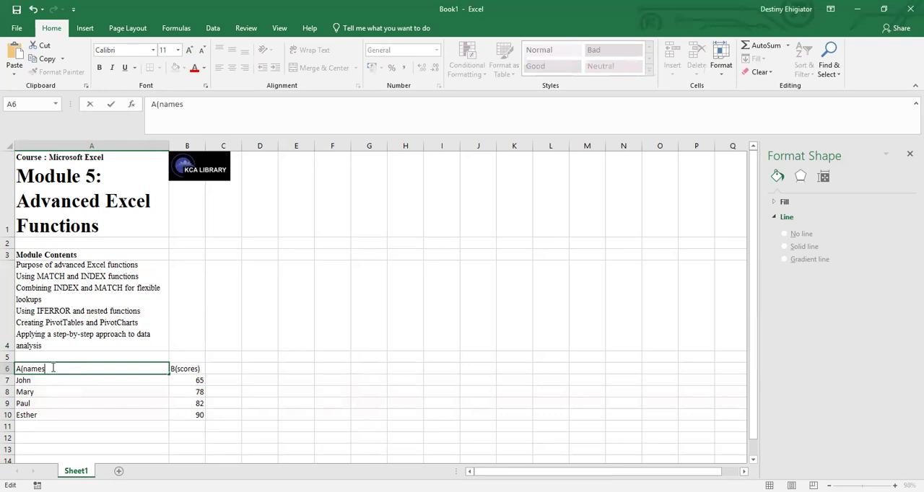
{"action": "type", "text": "Student"}
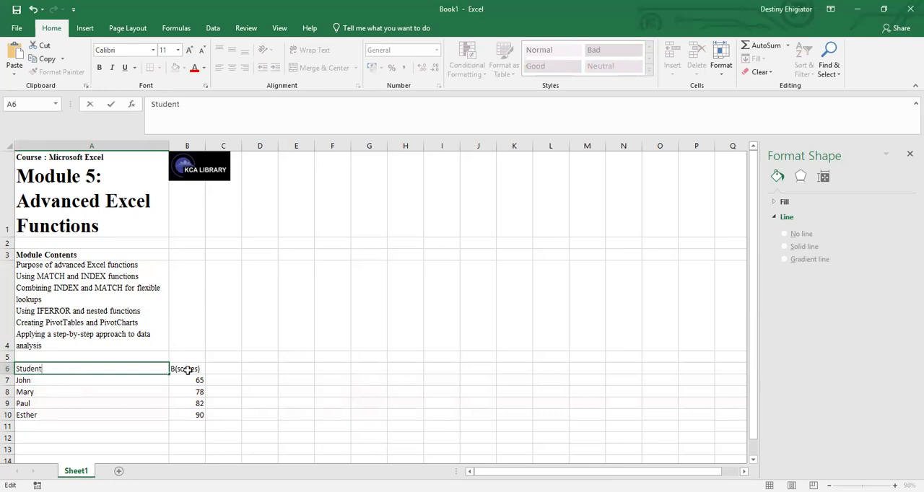
Replace the scores header in cell B6 with Course.
{"action": "left_click", "coordinate": [186, 369]}
{"action": "double_click", "coordinate": [201, 368]}
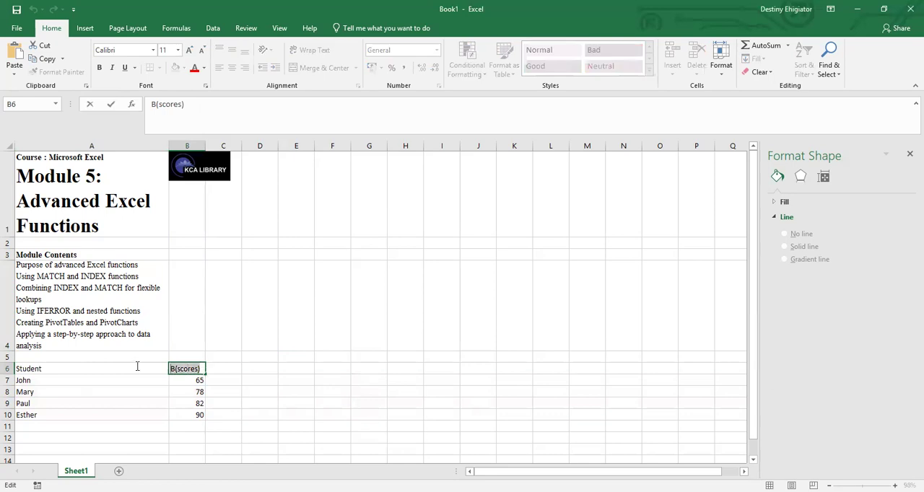
{"action": "key", "text": "BackSpace"}
{"action": "type", "text": "Co"}
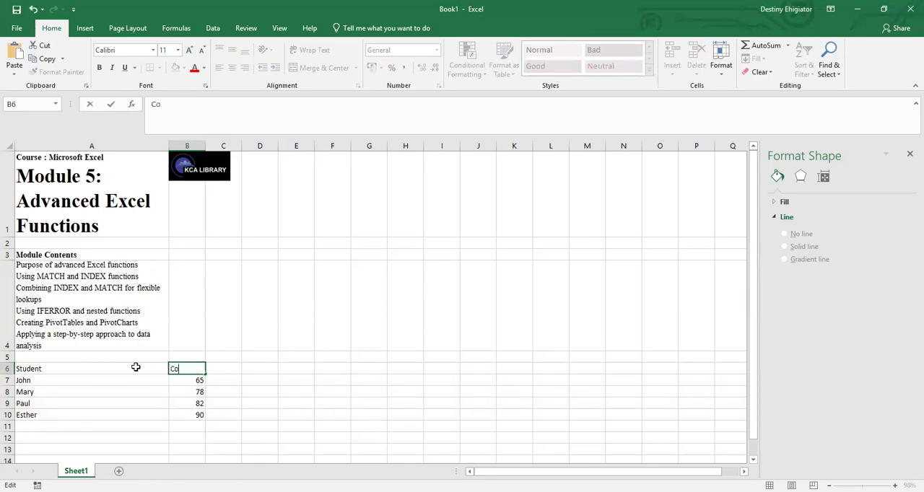
{"action": "type", "text": "urse"}
{"action": "key", "text": "BackSpace"}
{"action": "key", "text": "BackSpace"}
{"action": "type", "text": "se"}
Enter the header Scores in cell C6 and copy the scores from B7:B10 into C7:C10.
{"action": "left_click", "coordinate": [228, 365]}
{"action": "type", "text": "S"}
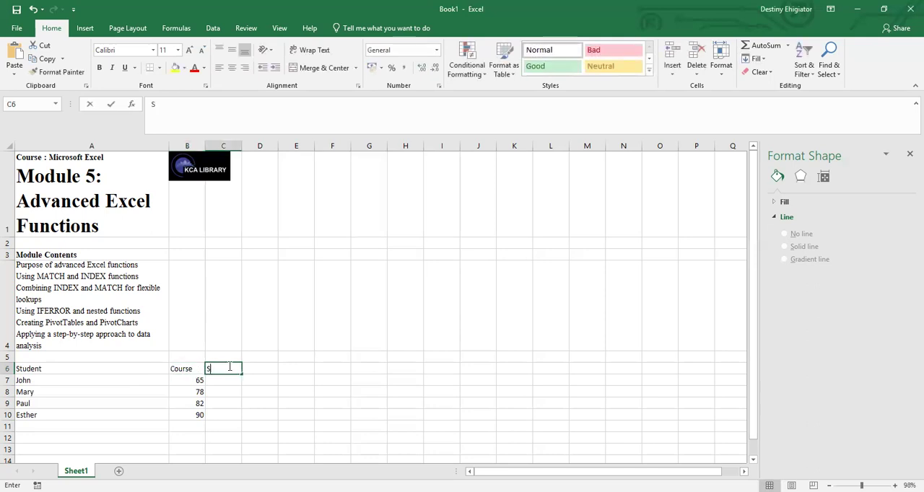
{"action": "type", "text": "cores"}
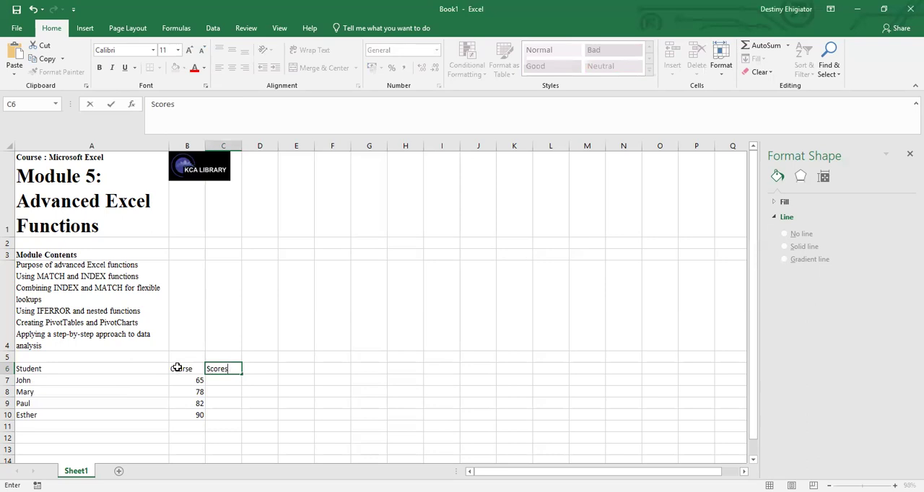
{"action": "left_click", "coordinate": [179, 369]}
{"action": "left_click", "coordinate": [201, 413]}
{"action": "left_click_drag", "start_coordinate": [200, 413], "coordinate": [230, 417]}
{"action": "key", "text": "ctrl+c"}
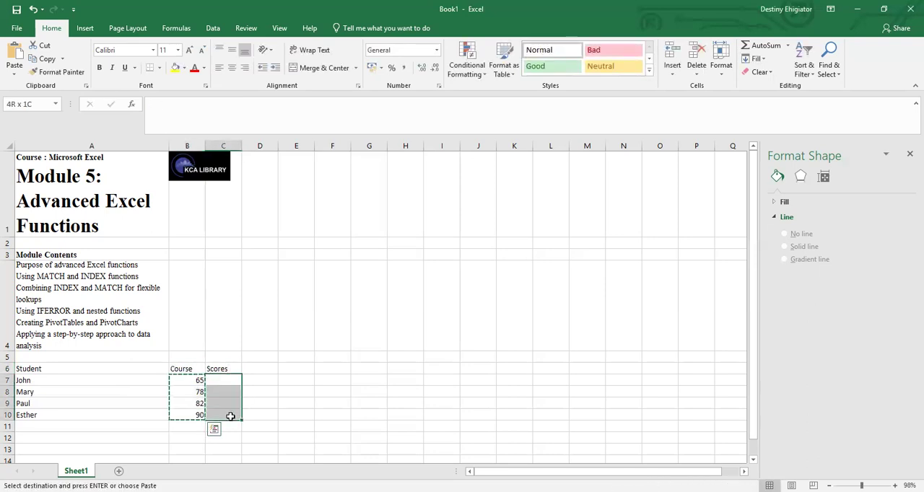
{"action": "key", "text": "ctrl+v"}
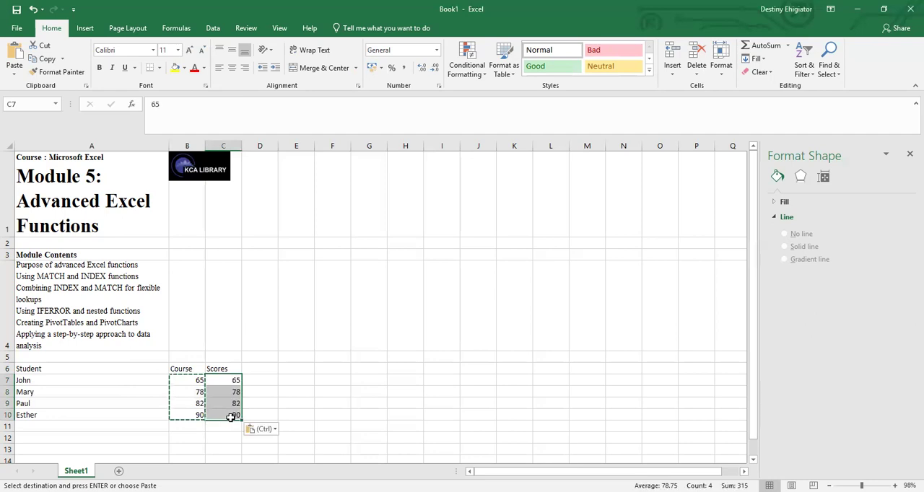
Replace the number in cell B7 with the course name Excel.
{"action": "left_click", "coordinate": [193, 415]}
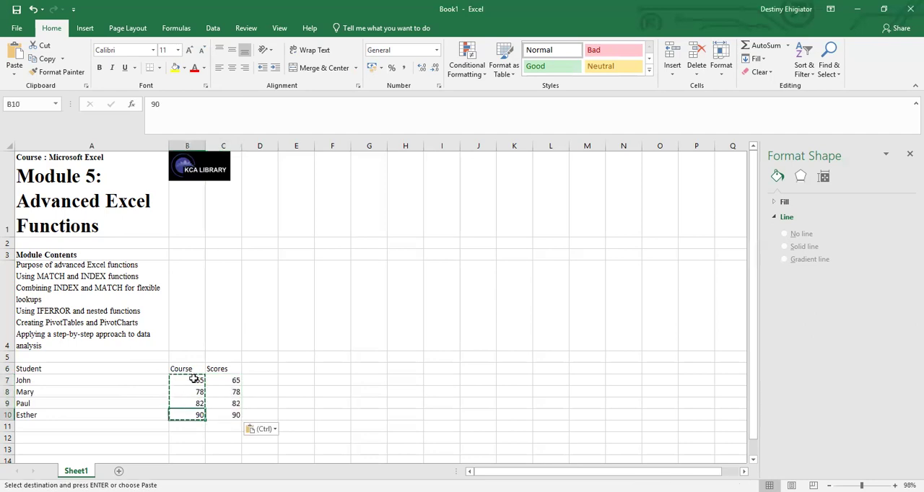
{"action": "double_click", "coordinate": [196, 380]}
{"action": "double_click", "coordinate": [199, 380]}
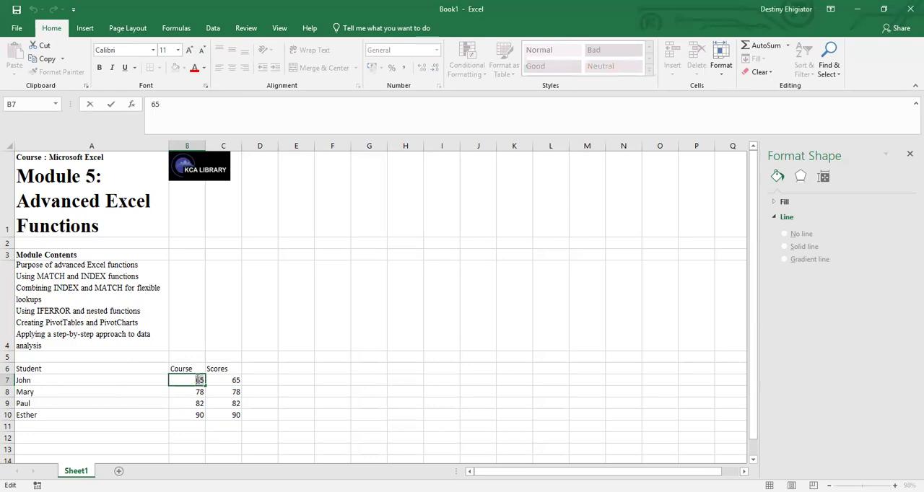
{"action": "type", "text": "Excel"}
{"action": "left_click", "coordinate": [199, 393]}
{"action": "key", "text": "Down"}
{"action": "key", "text": "Down"}
{"action": "key", "text": "Up"}
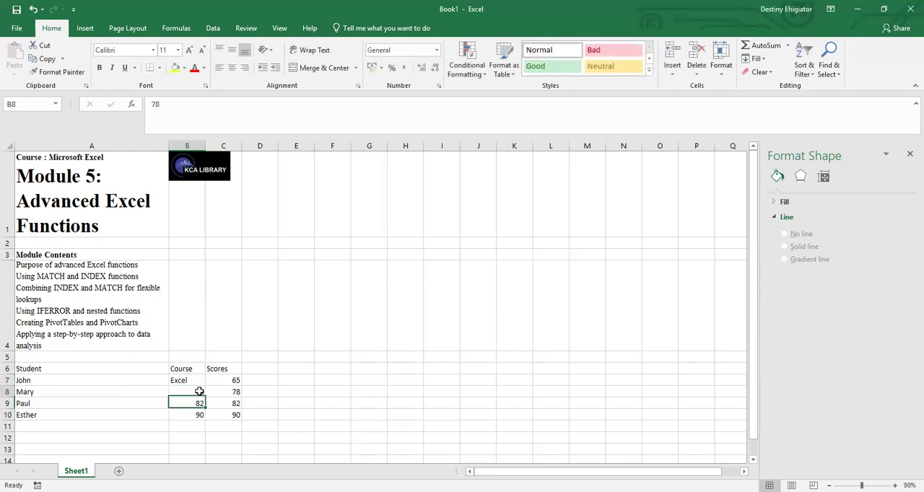
Enter the course names Word in cell B8 and PPT in cell B9 in place of the numbers.
{"action": "double_click", "coordinate": [200, 391]}
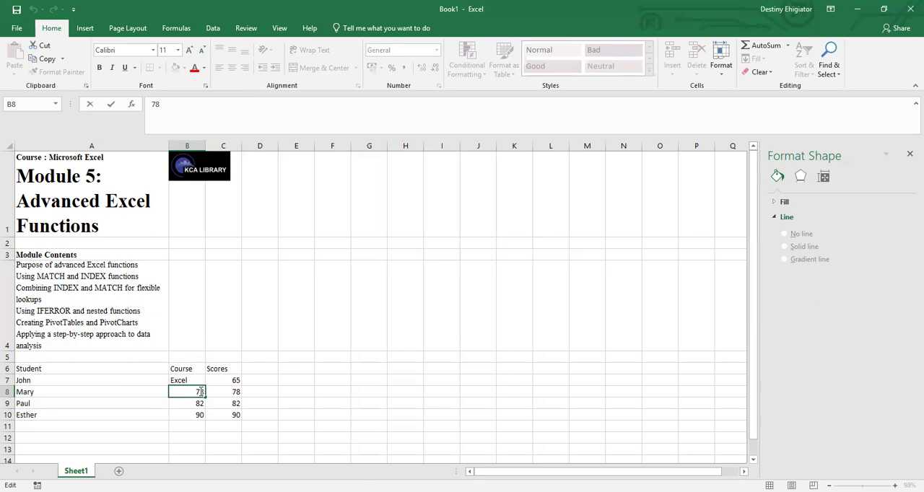
{"action": "key", "text": "BackSpace"}
{"action": "key", "text": "BackSpace"}
{"action": "type", "text": "Word"}
{"action": "left_click", "coordinate": [194, 402]}
{"action": "double_click", "coordinate": [204, 404]}
{"action": "type", "text": "PPT"}
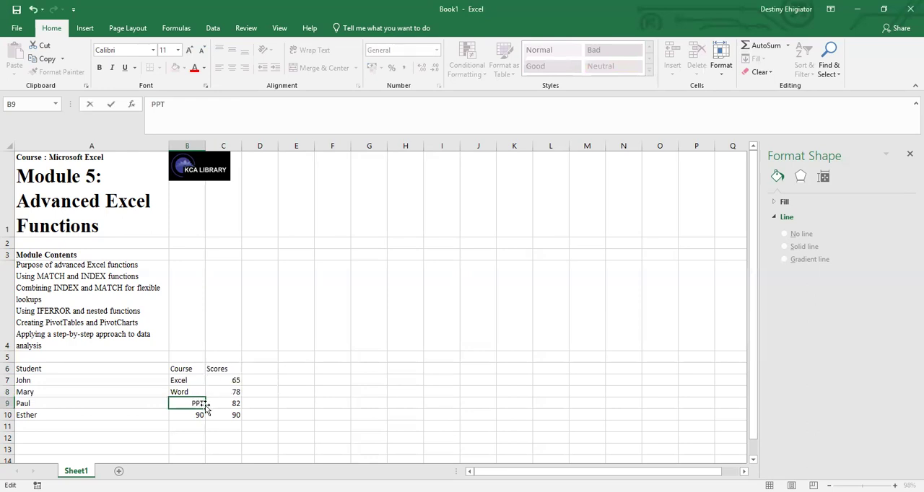
Replace the number in cell B10 with the course name PS.
{"action": "double_click", "coordinate": [194, 415]}
{"action": "left_click_drag", "start_coordinate": [194, 415], "coordinate": [210, 415]}
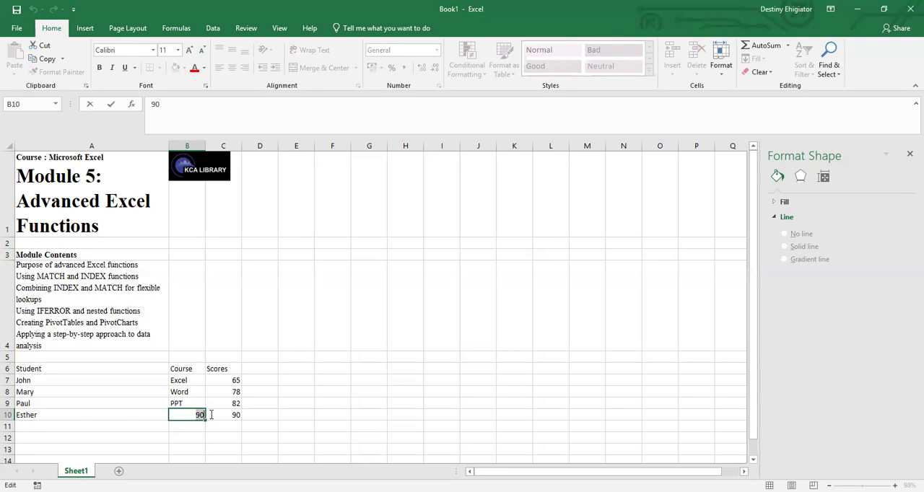
{"action": "type", "text": "PS"}
{"action": "left_click", "coordinate": [232, 368]}
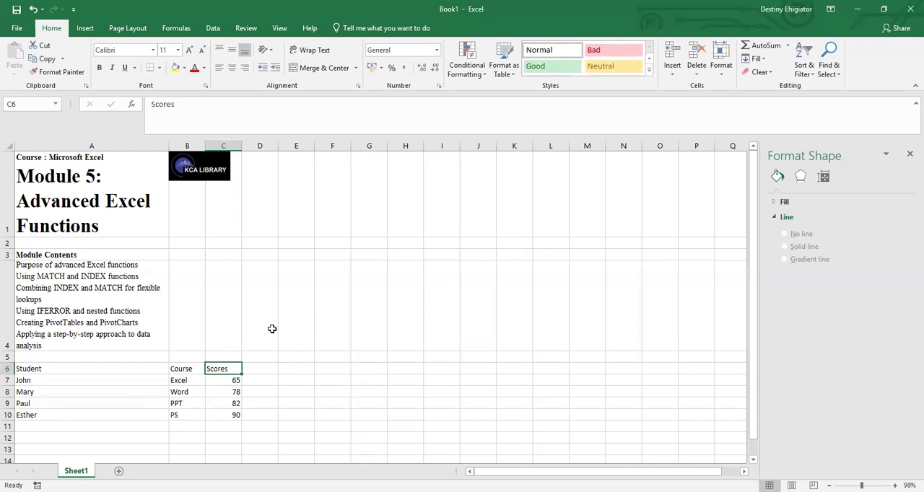
Insert a PivotTable on a new worksheet from the student, course and scores table starting at A6.
{"action": "left_click", "coordinate": [81, 370]}
{"action": "left_click", "coordinate": [85, 27]}
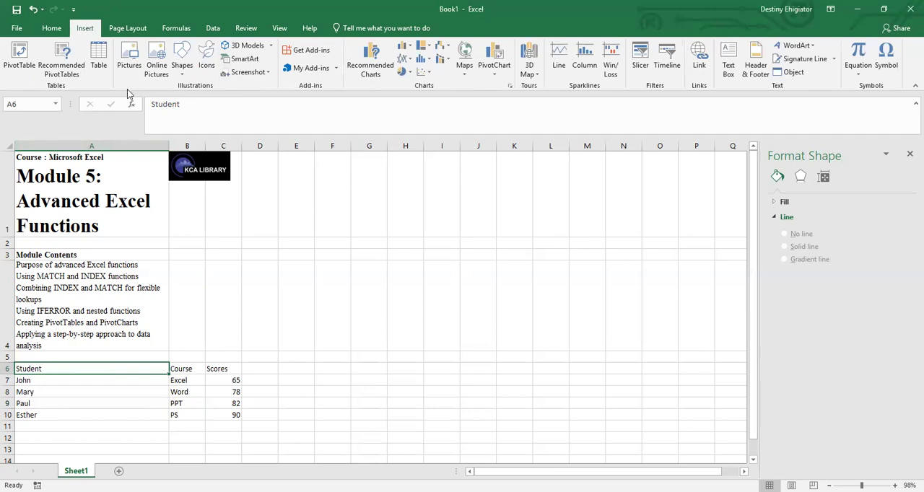
{"action": "left_click", "coordinate": [7, 61]}
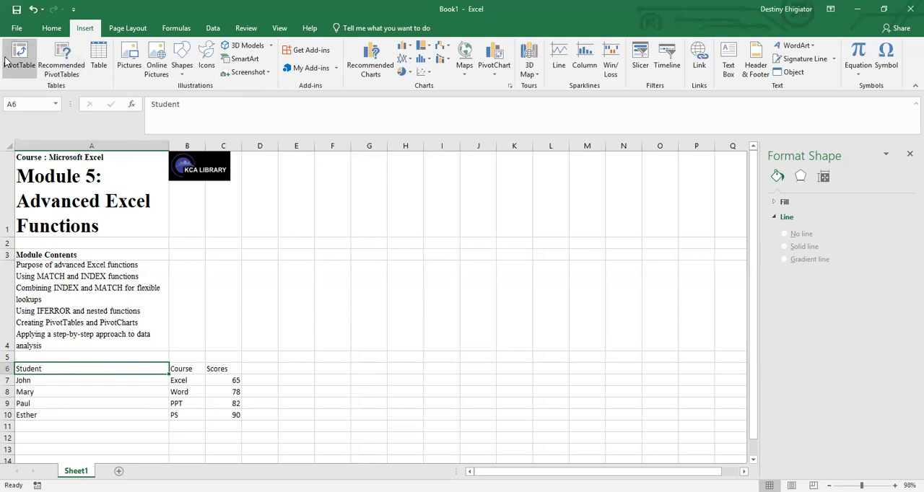
{"action": "left_click", "coordinate": [316, 370]}
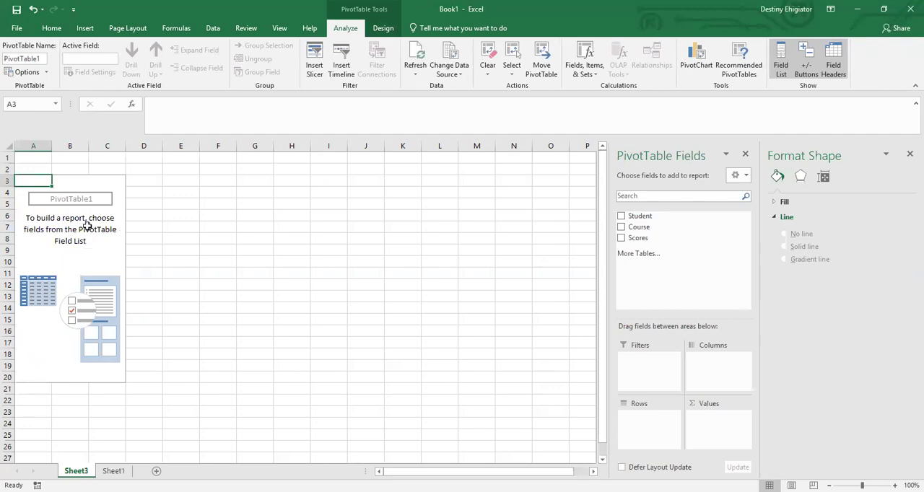
Add Course and Student as the PivotTable's row fields and Scores as its summed value field.
{"action": "left_click", "coordinate": [88, 227]}
{"action": "left_click", "coordinate": [109, 228]}
{"action": "left_click", "coordinate": [95, 321]}
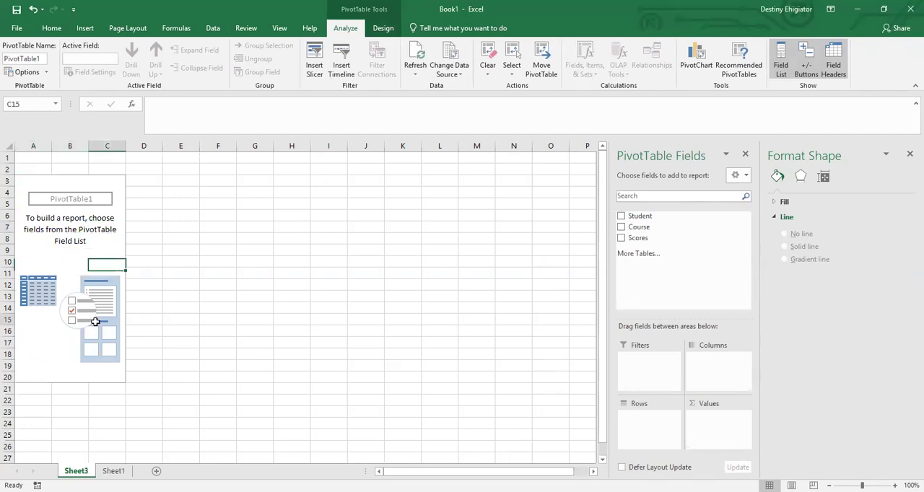
{"action": "left_click_drag", "start_coordinate": [604, 199], "coordinate": [601, 173]}
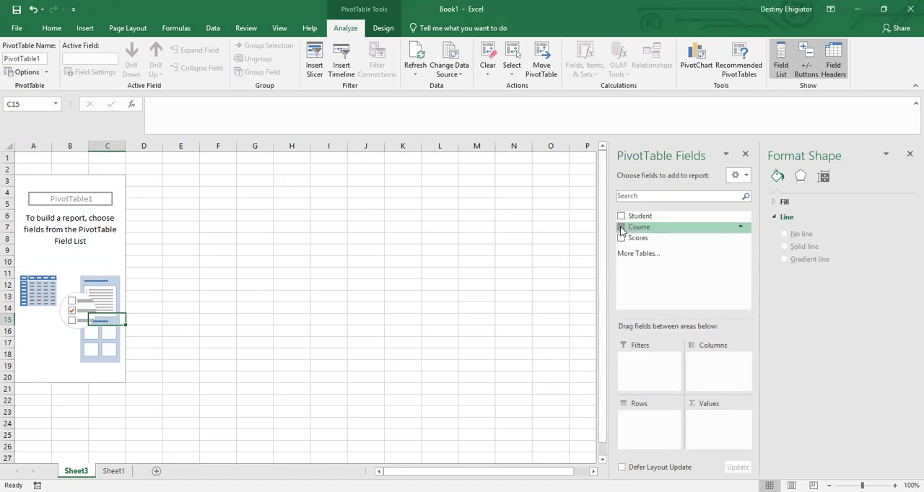
{"action": "left_click", "coordinate": [621, 228]}
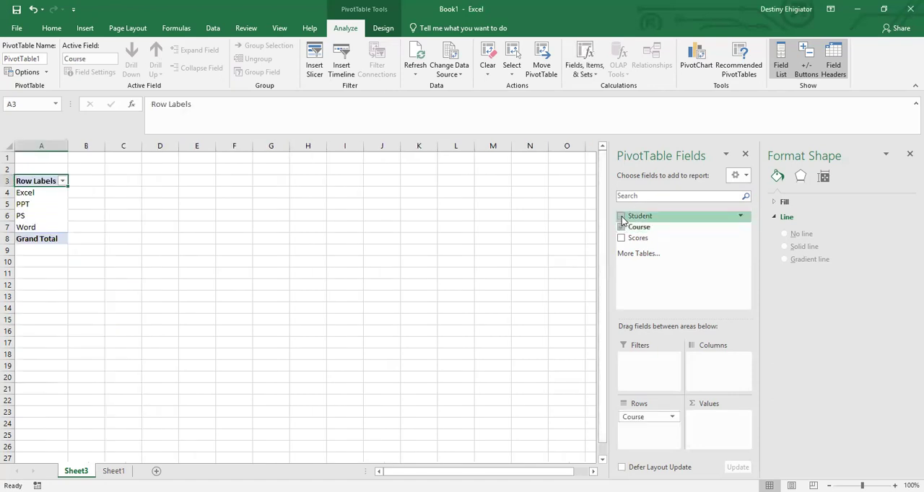
{"action": "left_click", "coordinate": [621, 217]}
{"action": "left_click", "coordinate": [621, 238]}
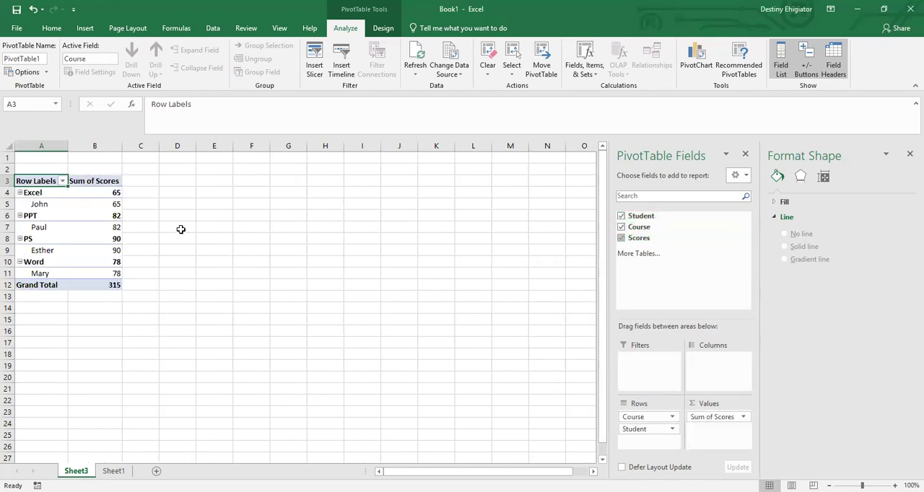
Inspect the PivotTable's headers, student rows and first student score, and close the PivotTable field list.
{"action": "left_click", "coordinate": [114, 182]}
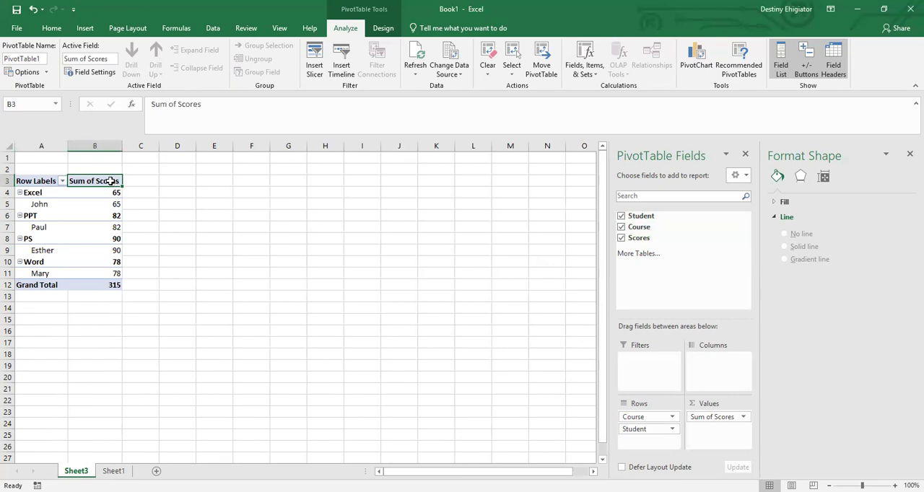
{"action": "left_click", "coordinate": [36, 181]}
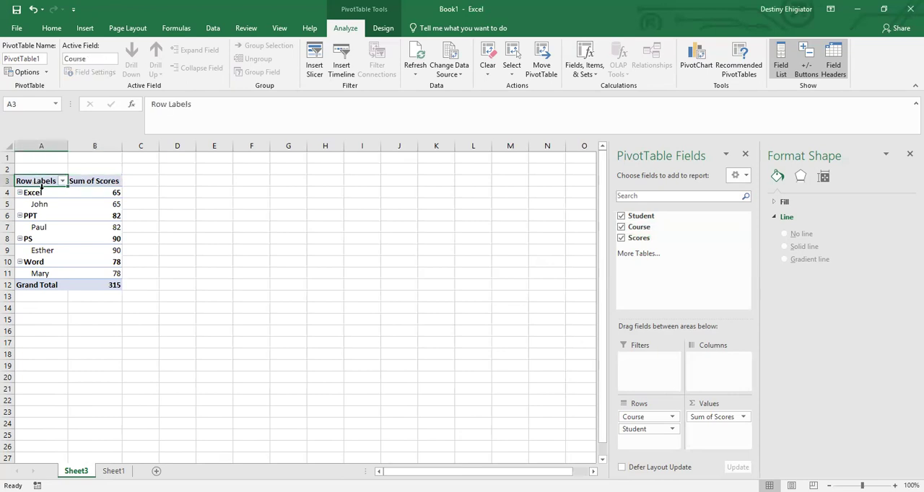
{"action": "left_click", "coordinate": [38, 202]}
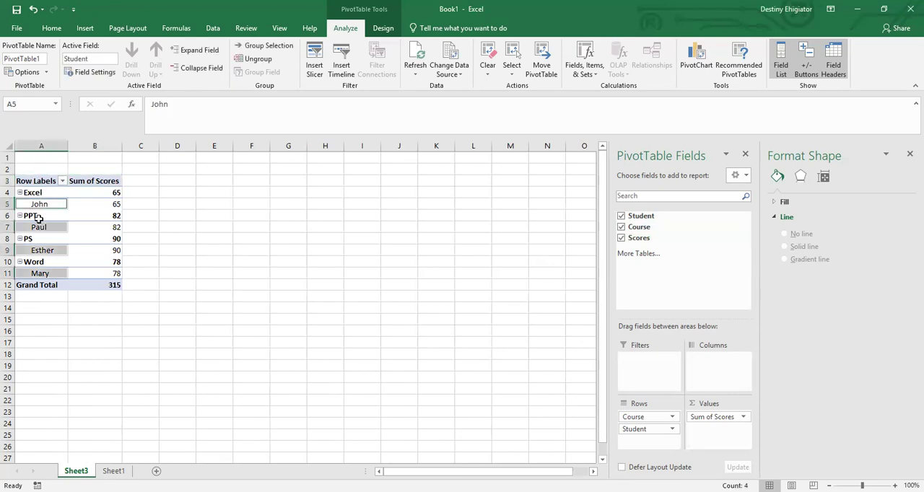
{"action": "left_click", "coordinate": [102, 203]}
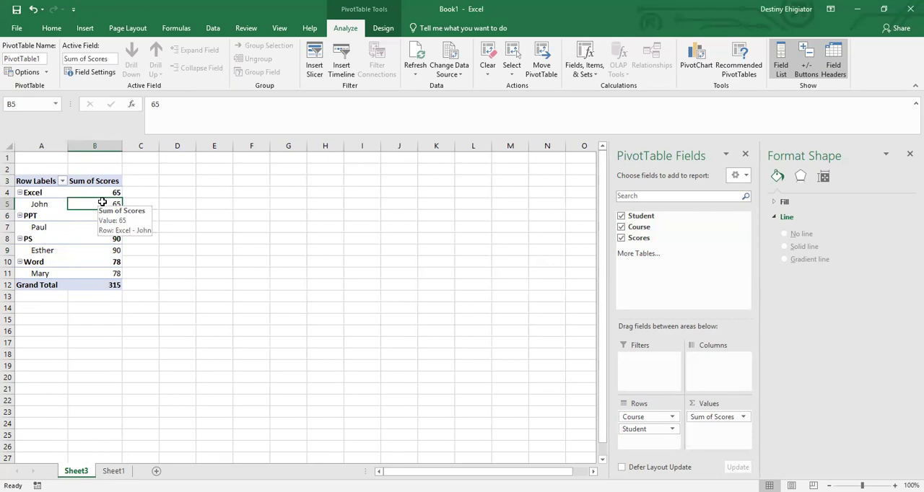
{"action": "left_click", "coordinate": [746, 155]}
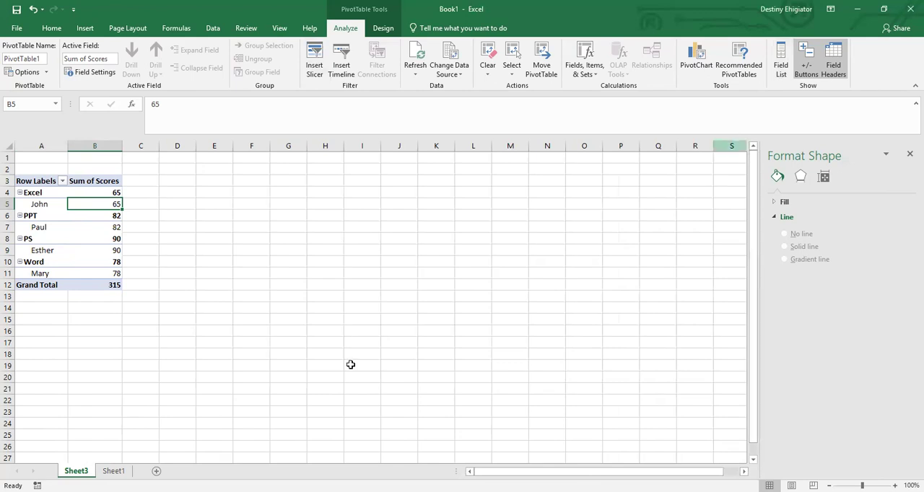
Compare the source table on Sheet1 with the PivotTable on Sheet3, finishing on Sheet1.
{"action": "left_click", "coordinate": [113, 470]}
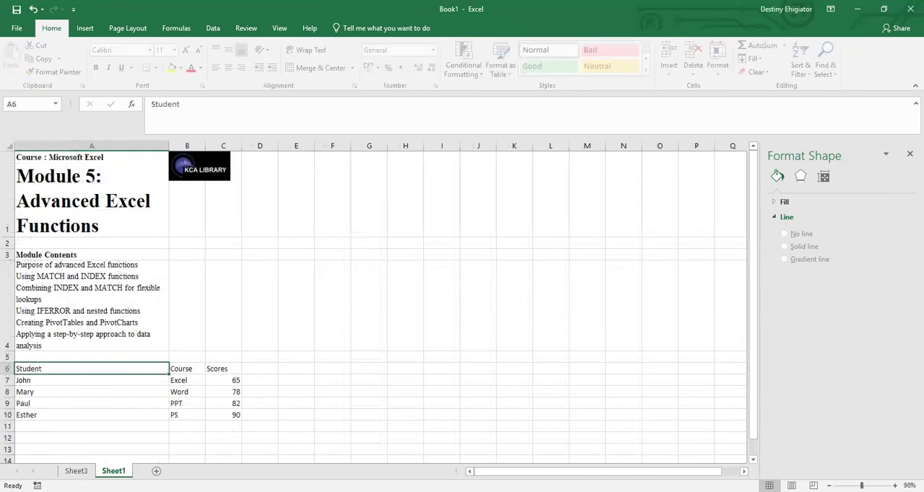
{"action": "left_click", "coordinate": [79, 471]}
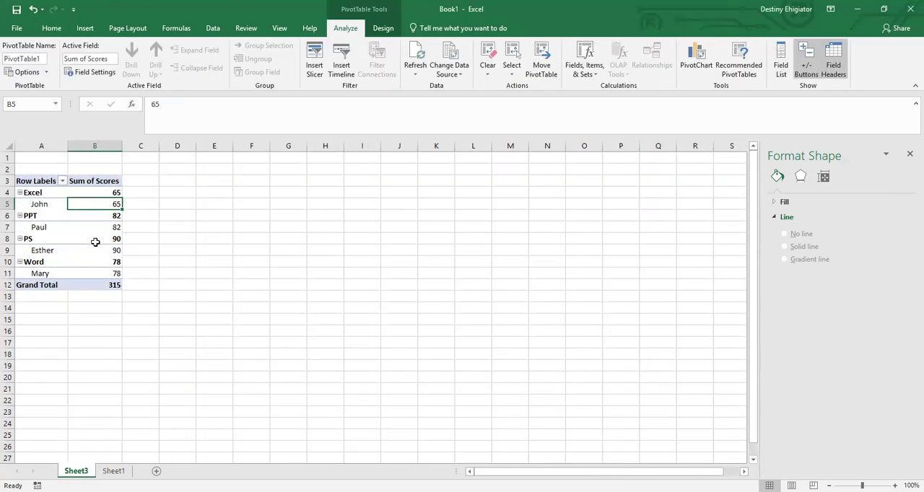
{"action": "left_click", "coordinate": [114, 471]}
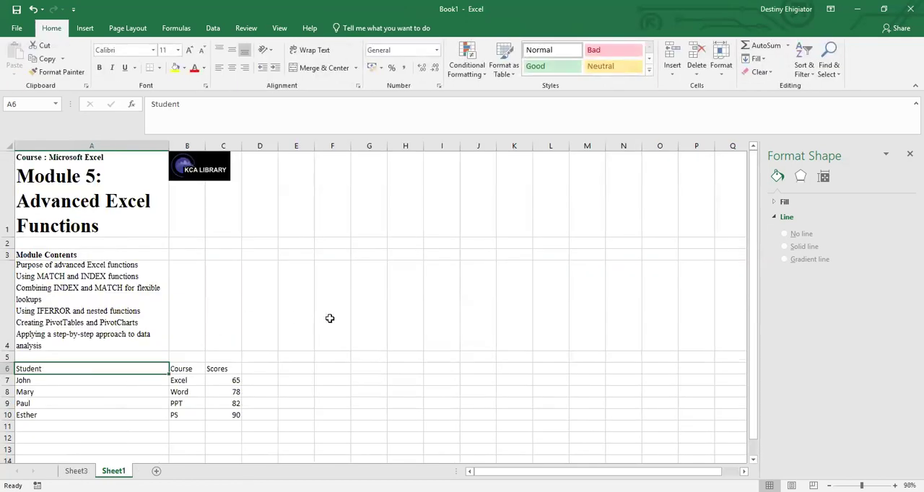